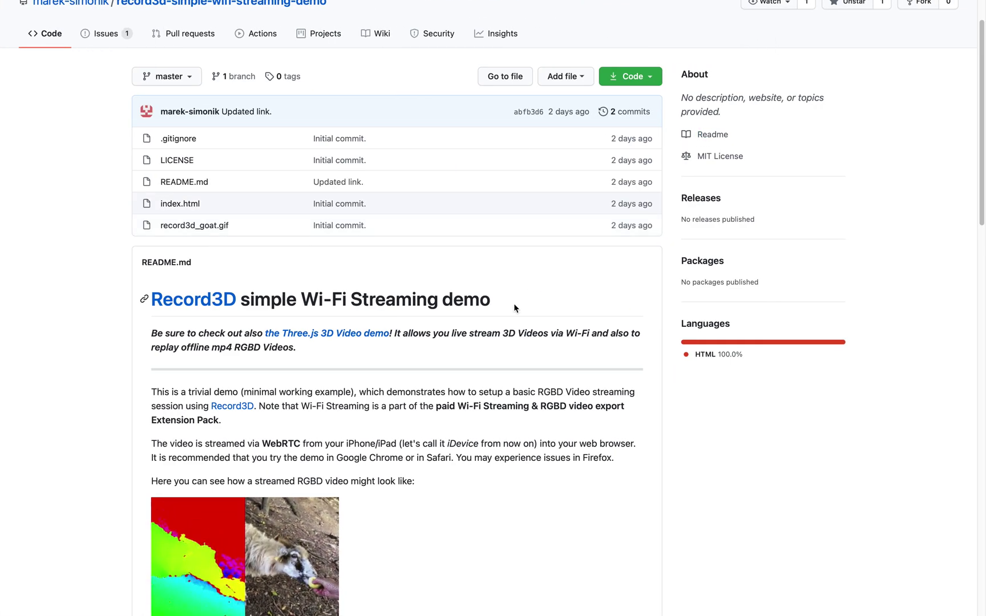
Open a new browser tab and enter the address 192.168.1.113.
{"action": "scroll", "coordinate": [449, 423], "scroll_direction": "up", "scroll_amount": 1}
{"action": "mouse_move", "coordinate": [921, 4]}
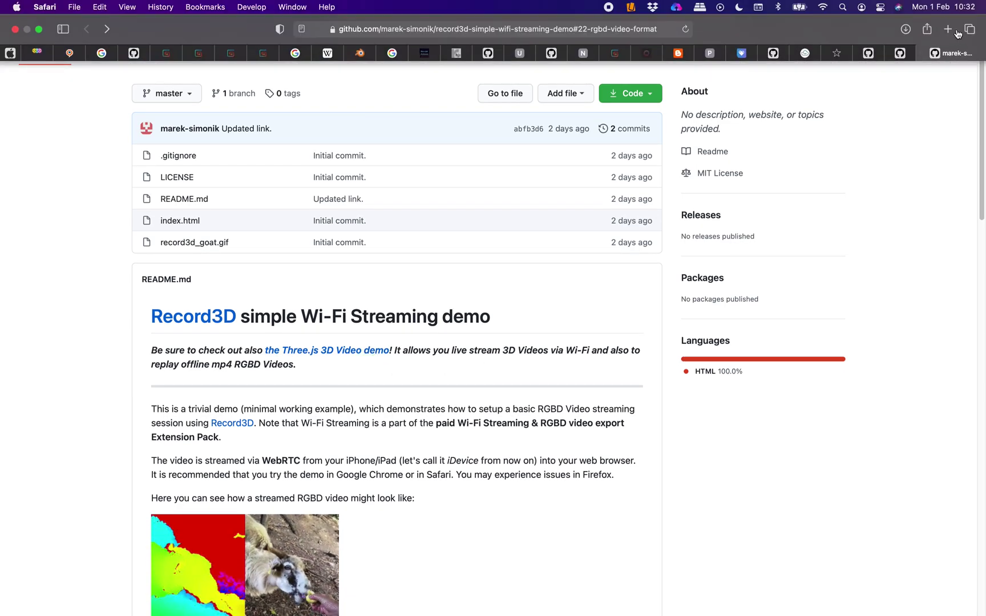
{"action": "left_click", "coordinate": [949, 29]}
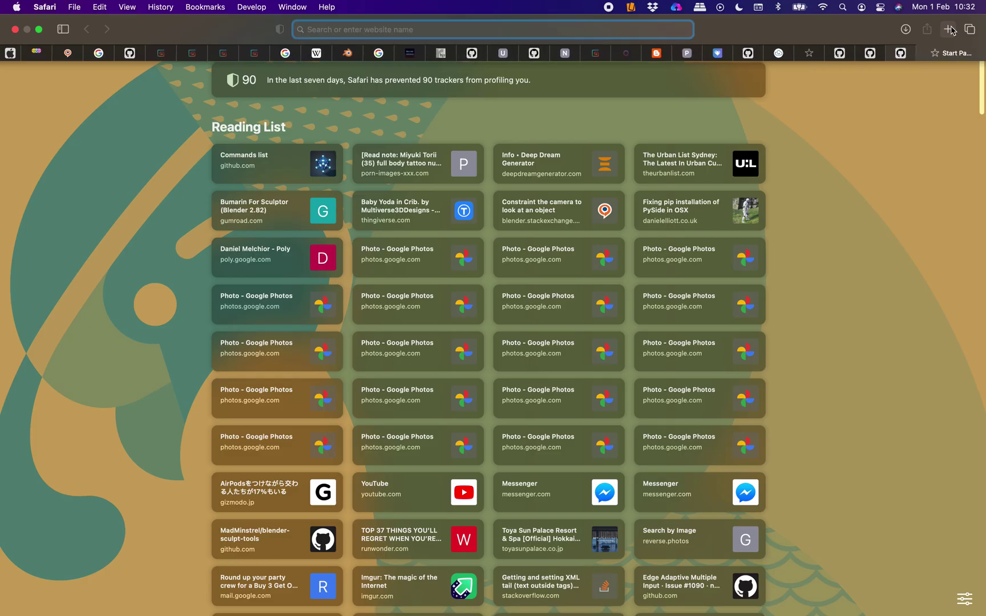
{"action": "type", "text": "192.168.1.113"}
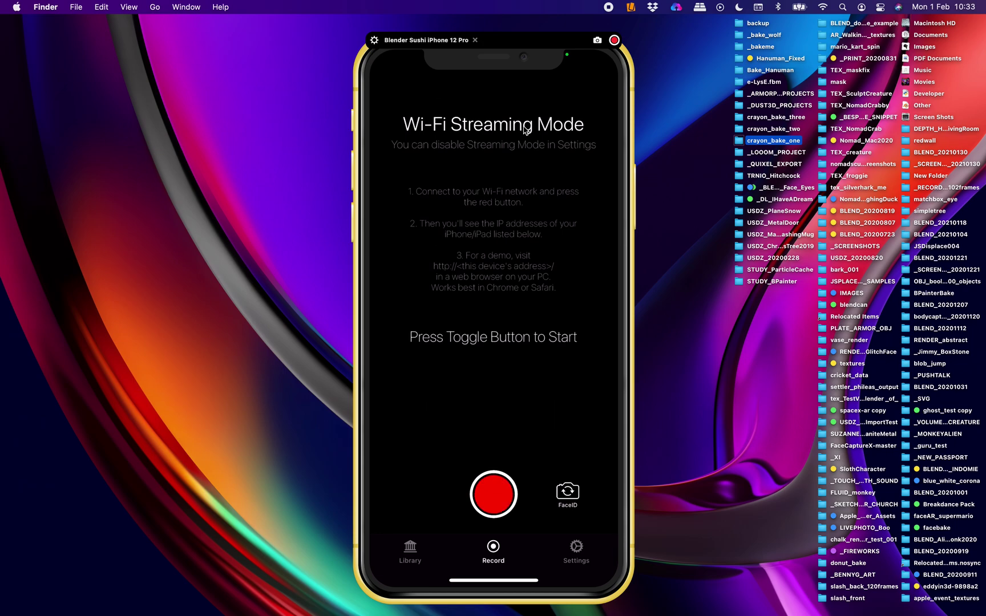
Move the mirrored iPhone window aside and quit Reflector 3.
{"action": "left_click_drag", "start_coordinate": [606, 35], "coordinate": [568, 35]}
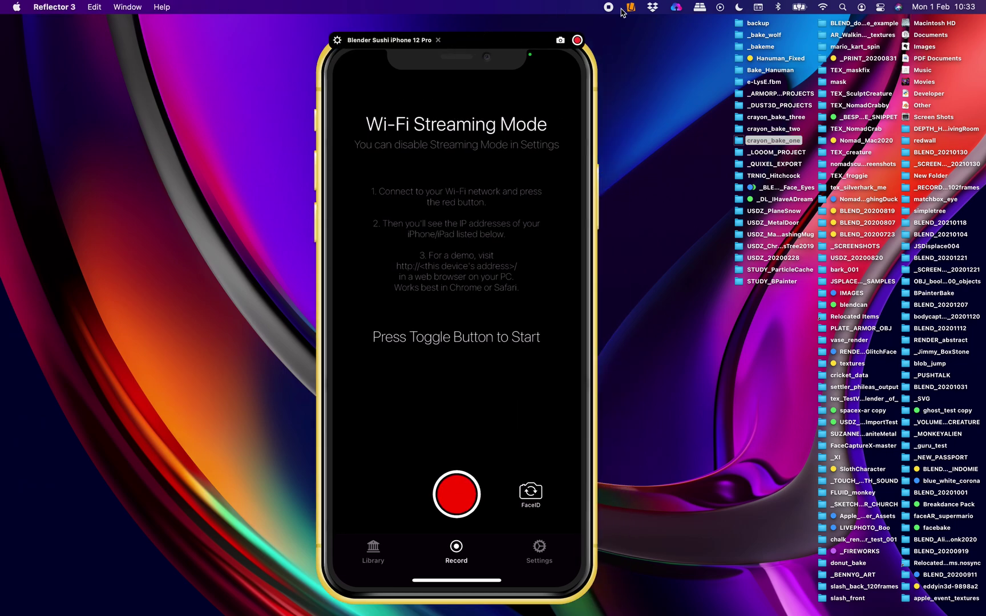
{"action": "left_click", "coordinate": [45, 7]}
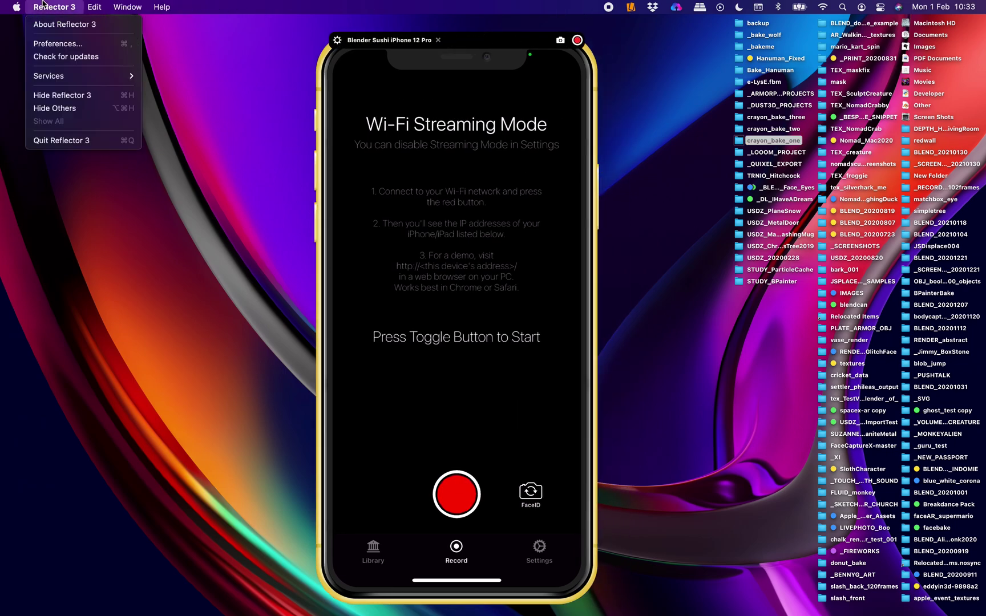
{"action": "left_click", "coordinate": [133, 142]}
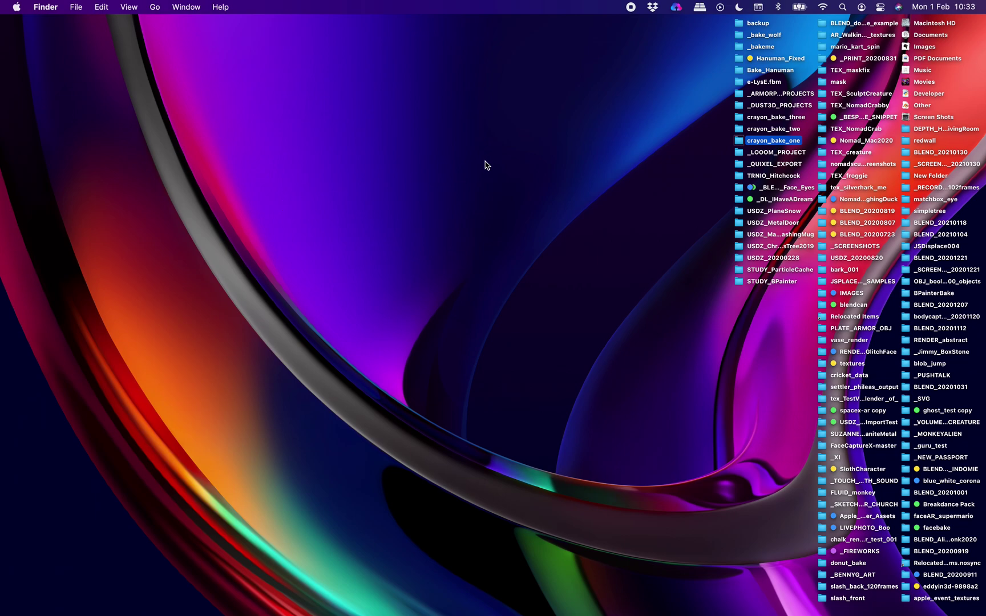
Open the crayon_bake_two folder in Finder, check the Desktop folder and go to the Downloads folder.
{"action": "left_click", "coordinate": [738, 131]}
{"action": "double_click", "coordinate": [739, 132]}
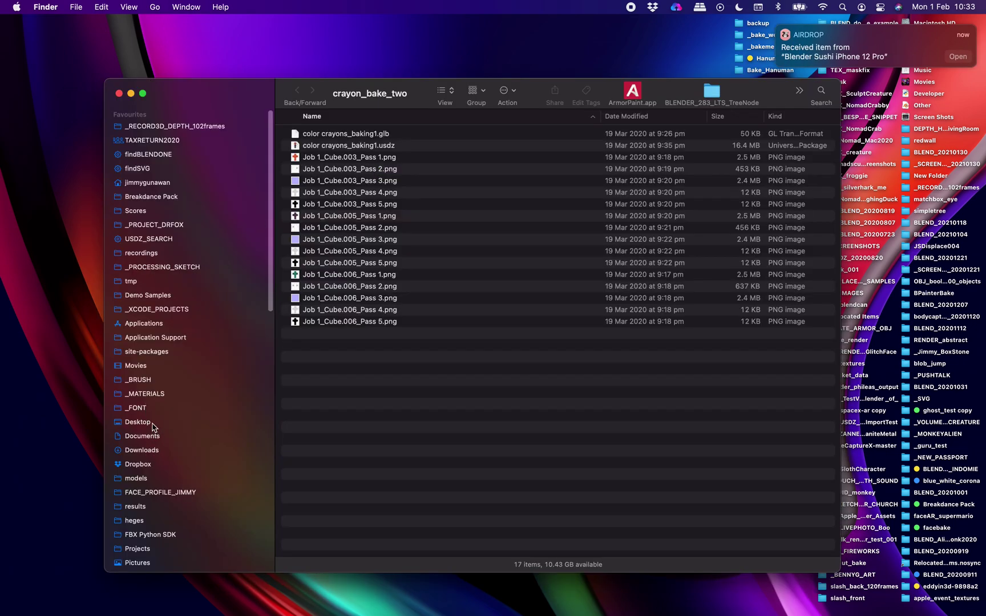
{"action": "left_click", "coordinate": [152, 425]}
{"action": "left_click", "coordinate": [153, 452]}
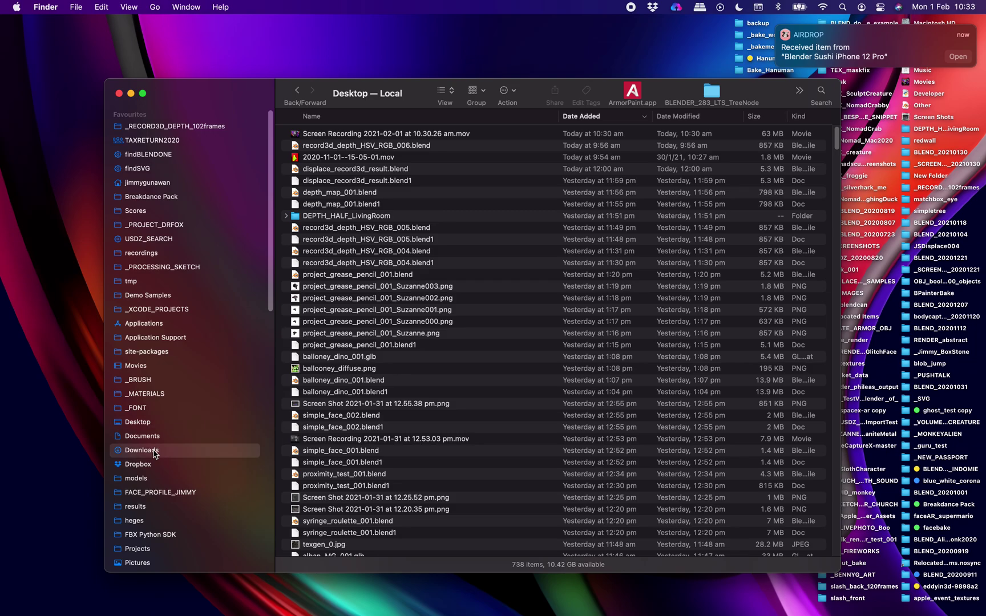
{"action": "left_click", "coordinate": [350, 136]}
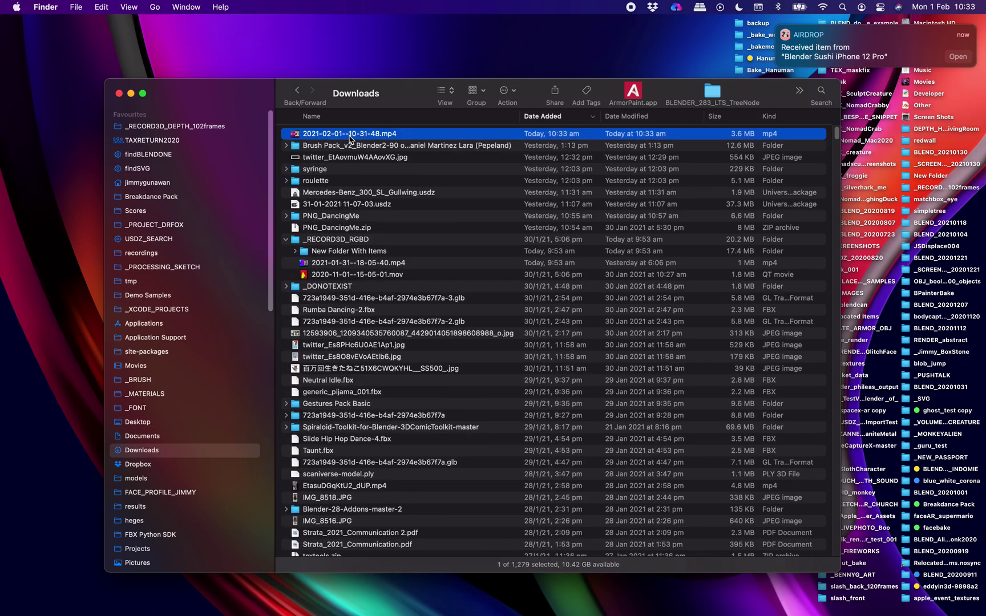
{"action": "key", "text": "space"}
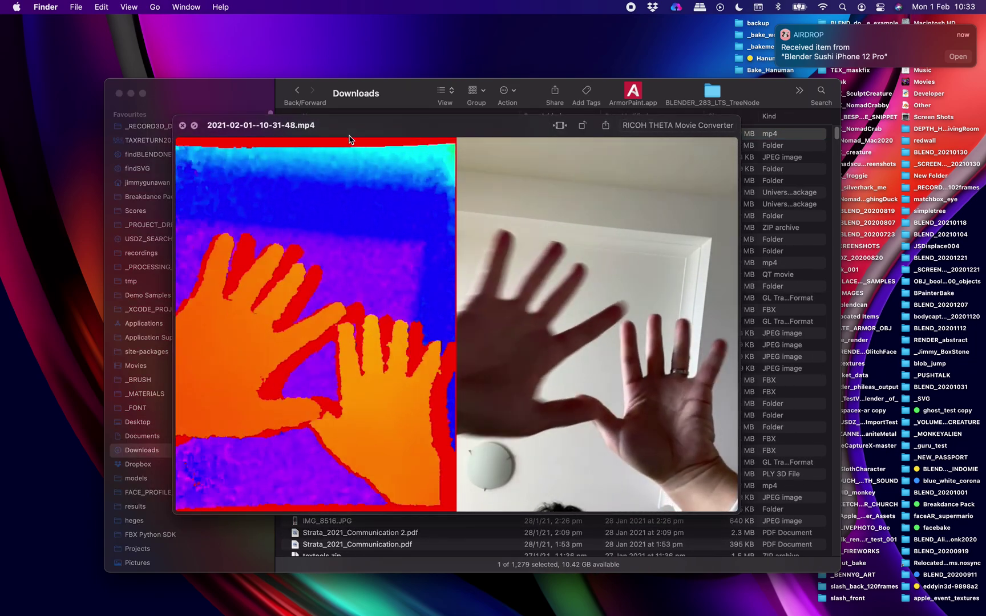
{"action": "mouse_move", "coordinate": [542, 424]}
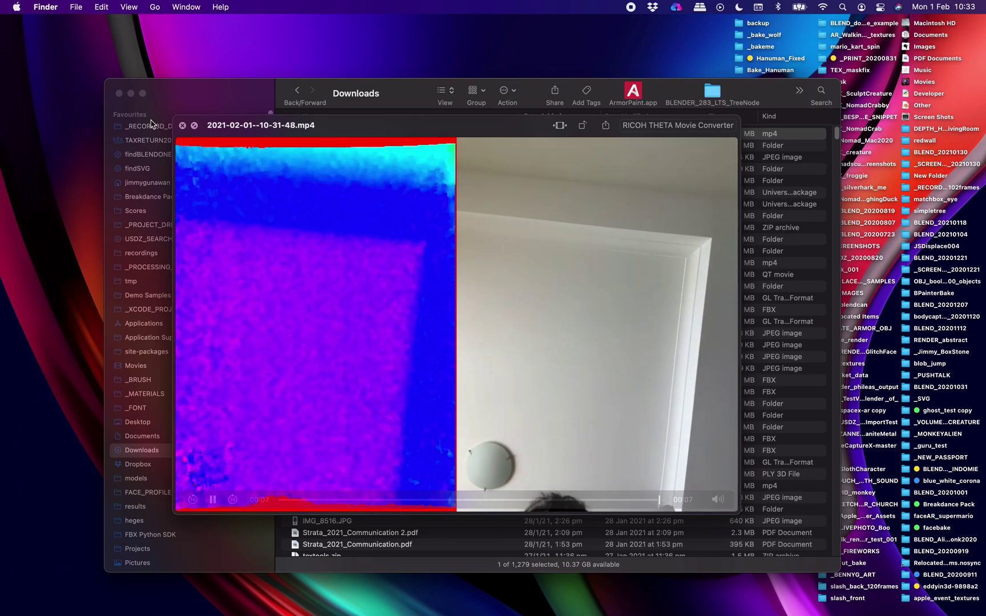
{"action": "left_click", "coordinate": [182, 125]}
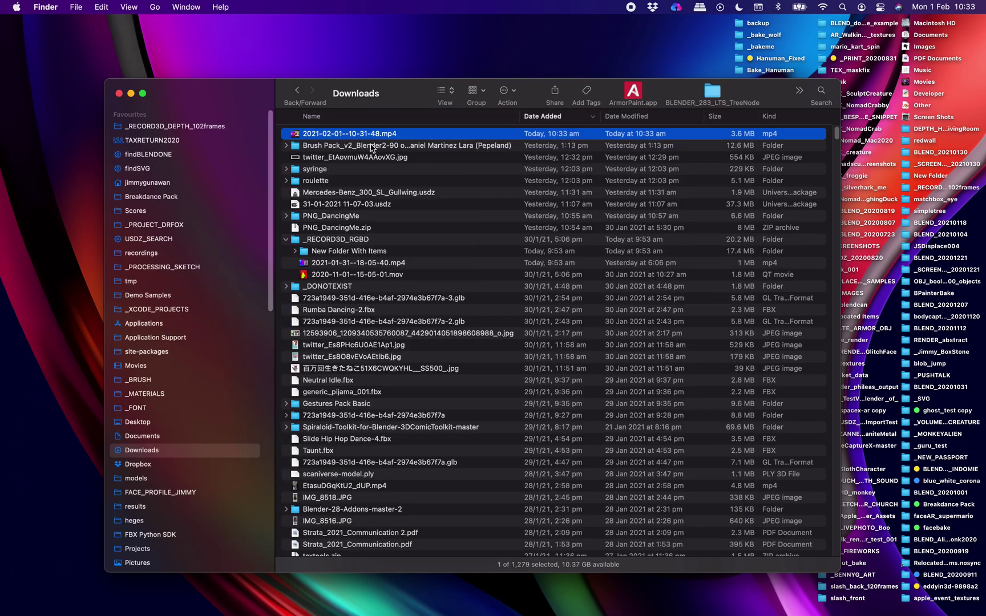
Switch to Safari and review the README of the record3d-simple-wifi-streaming-demo repository.
{"action": "key", "text": "ctrl+Right"}
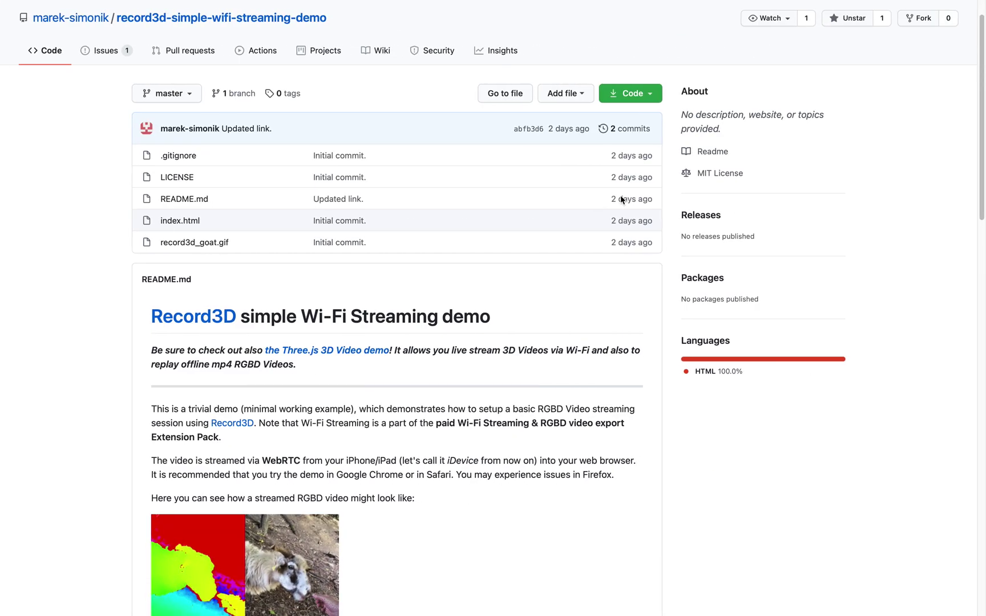
{"action": "scroll", "coordinate": [591, 353], "scroll_direction": "down", "scroll_amount": 3}
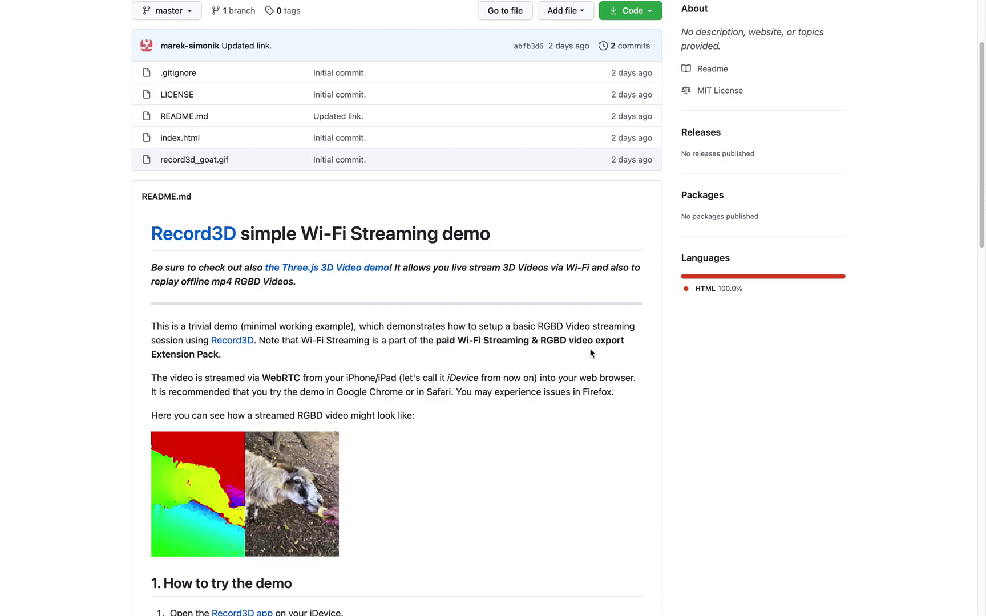
{"action": "mouse_move", "coordinate": [960, 5]}
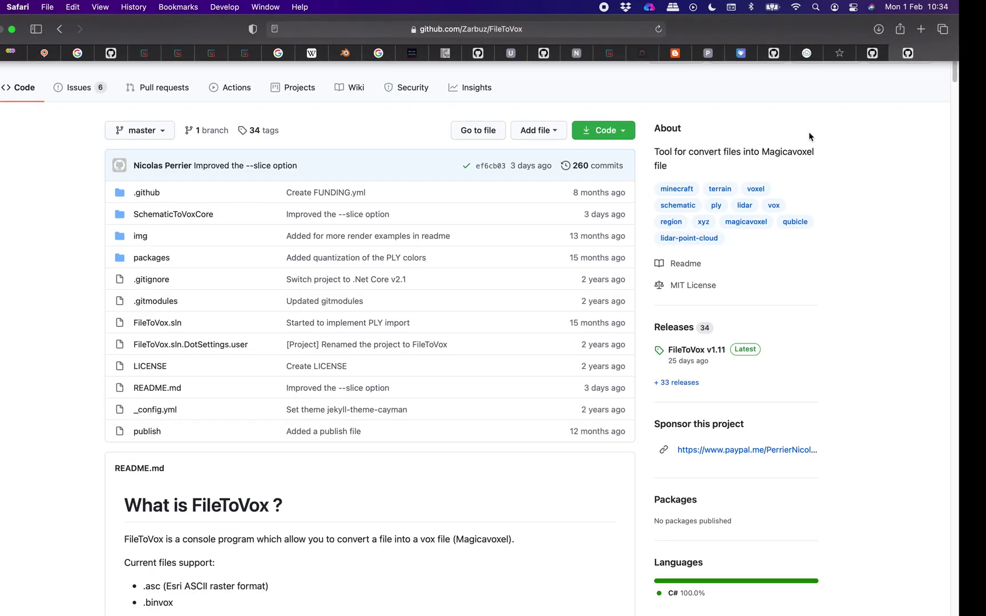
Switch to Blender's compositing setup and widen the node editor and viewer areas by narrowing the properties area.
{"action": "scroll", "coordinate": [542, 216], "scroll_direction": "down", "scroll_amount": 4}
{"action": "middle_click_drag", "start_coordinate": [542, 215], "coordinate": [465, 213]}
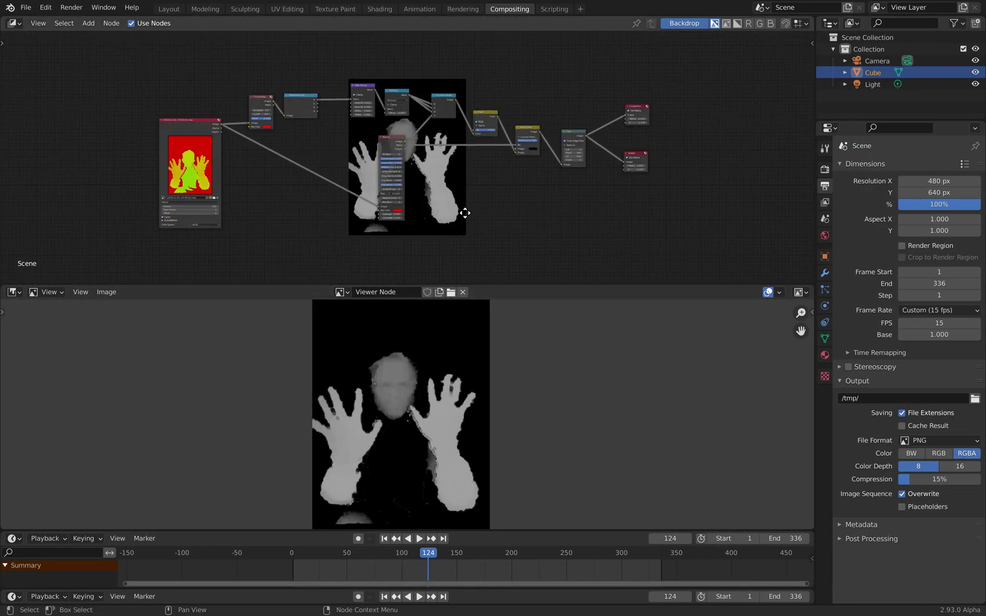
{"action": "scroll", "coordinate": [465, 212], "scroll_direction": "up", "scroll_amount": 3}
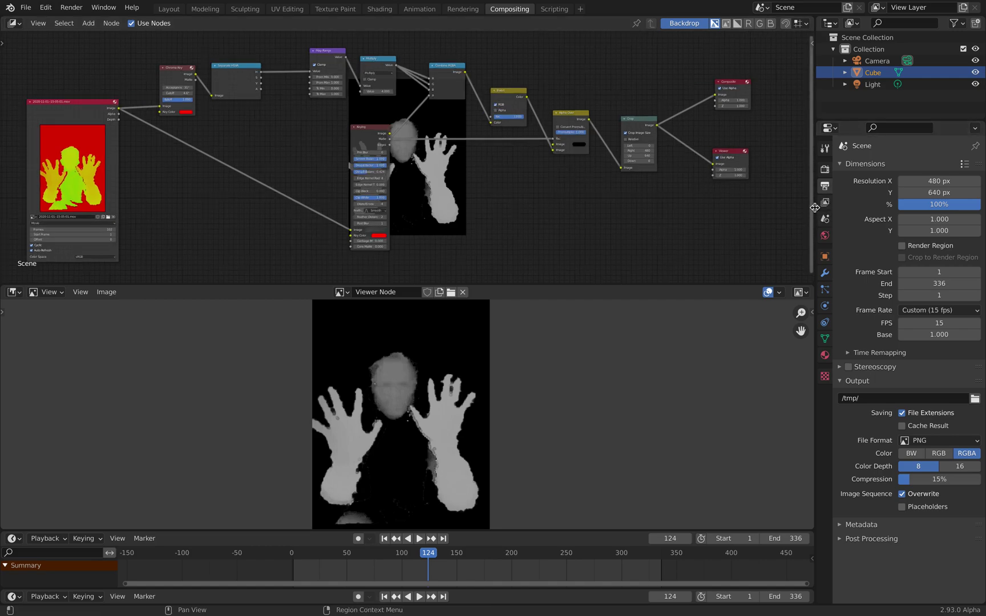
{"action": "left_click_drag", "start_coordinate": [815, 208], "coordinate": [850, 207]}
{"action": "scroll", "coordinate": [416, 456], "scroll_direction": "up", "scroll_amount": 1}
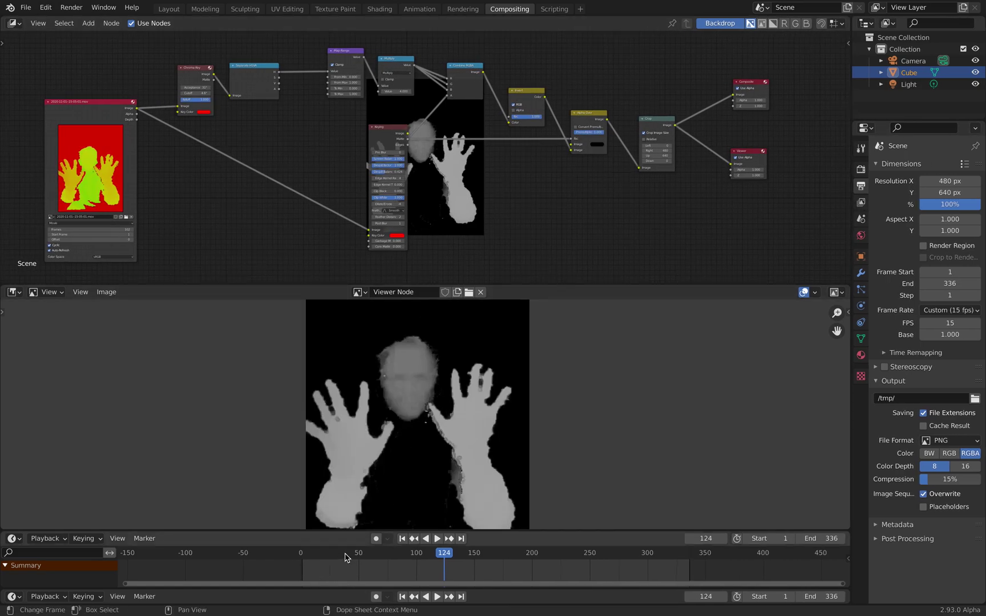
Check the depth composite in the viewer by playing it briefly and scrubbing to frames 216, 269, 152 and 259.
{"action": "key", "text": "space"}
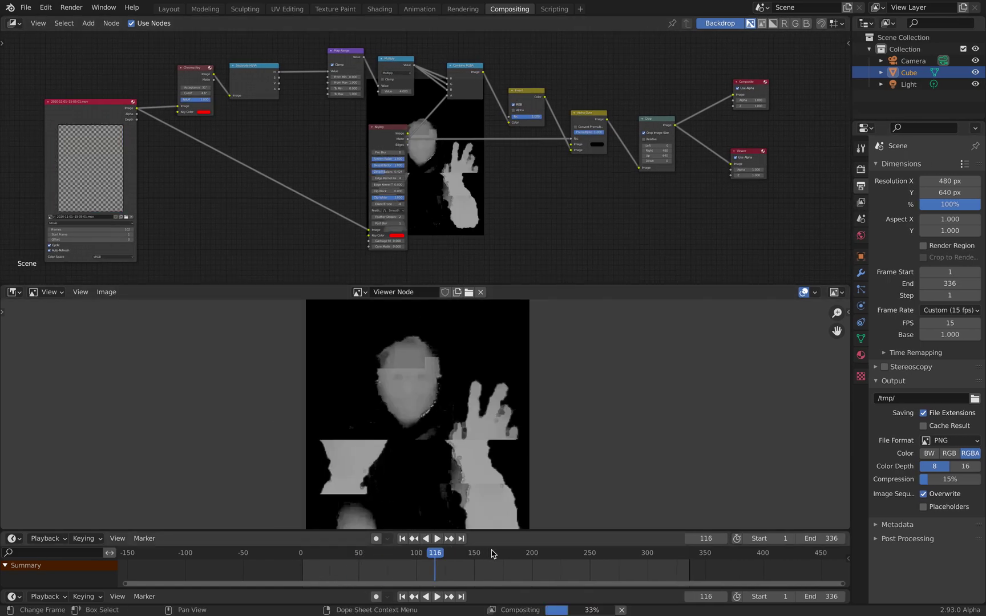
{"action": "key", "text": "space"}
{"action": "left_click", "coordinate": [551, 555]}
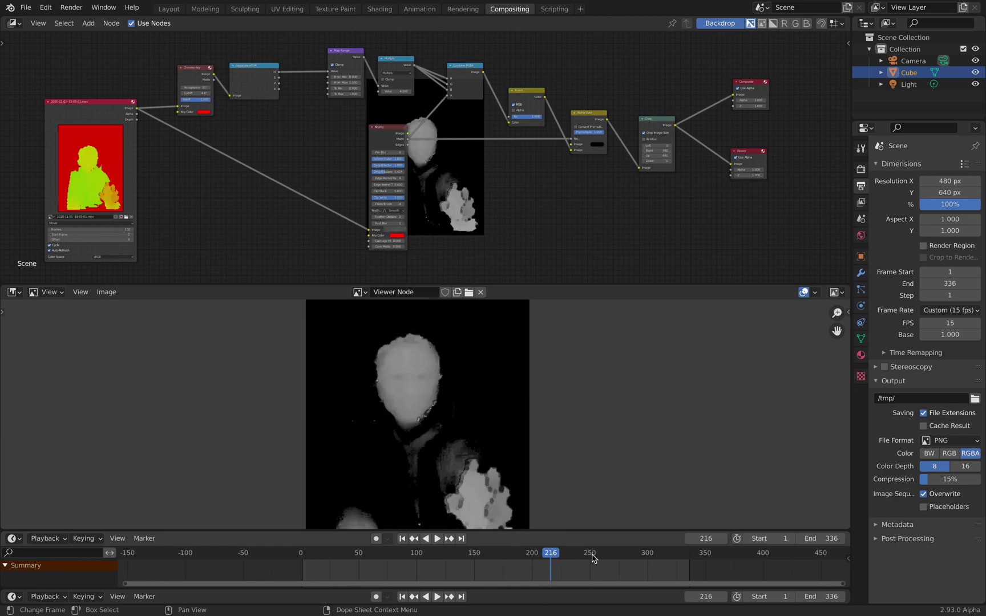
{"action": "left_click", "coordinate": [611, 554]}
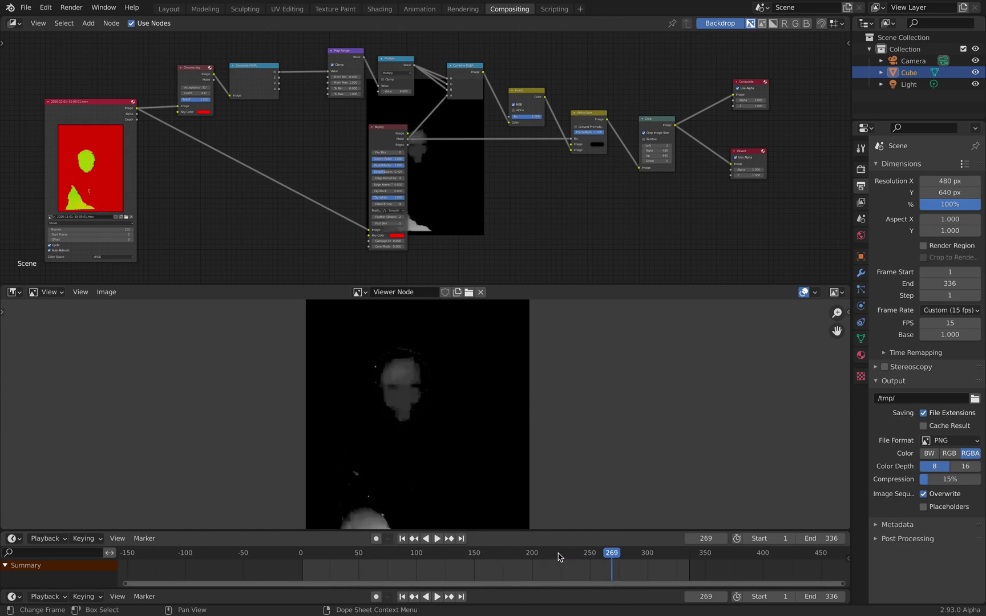
{"action": "left_click", "coordinate": [543, 553]}
{"action": "left_click_drag", "start_coordinate": [523, 558], "coordinate": [494, 558]}
{"action": "key", "text": "space"}
{"action": "left_click", "coordinate": [477, 557]}
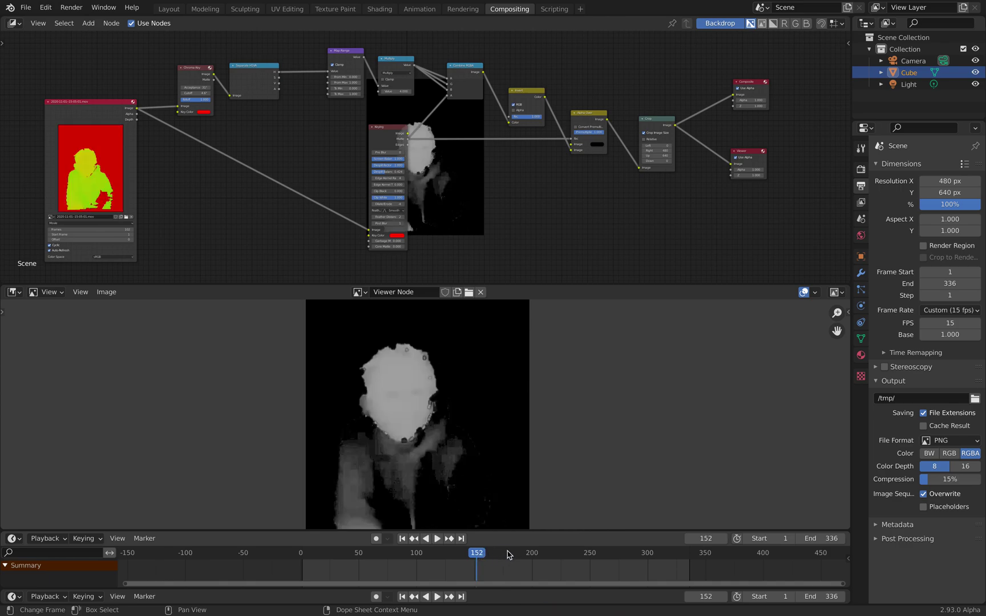
{"action": "left_click_drag", "start_coordinate": [509, 555], "coordinate": [600, 556]}
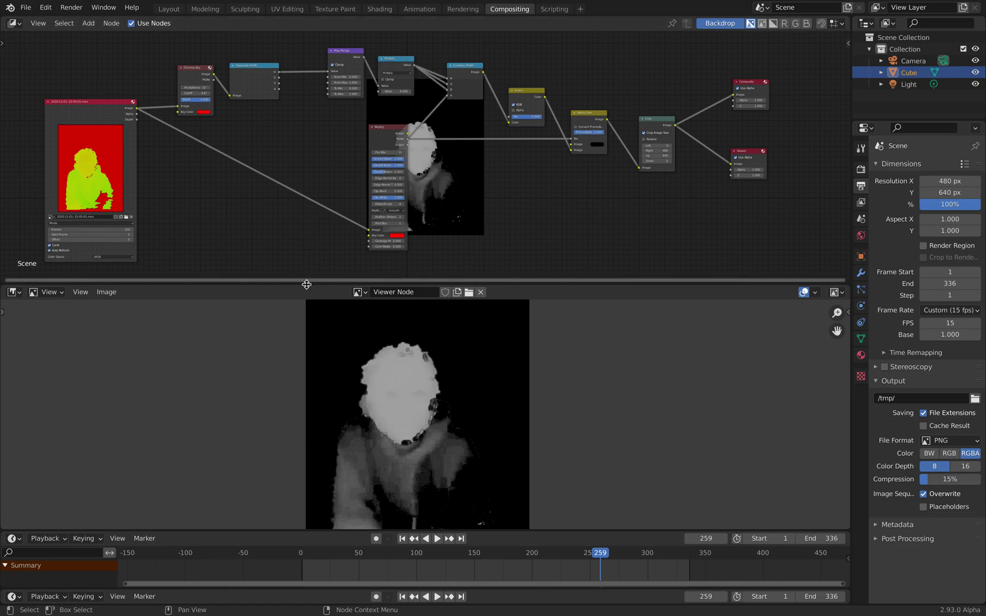
{"action": "left_click_drag", "start_coordinate": [307, 284], "coordinate": [306, 320]}
{"action": "scroll", "coordinate": [398, 269], "scroll_direction": "up", "scroll_amount": 3}
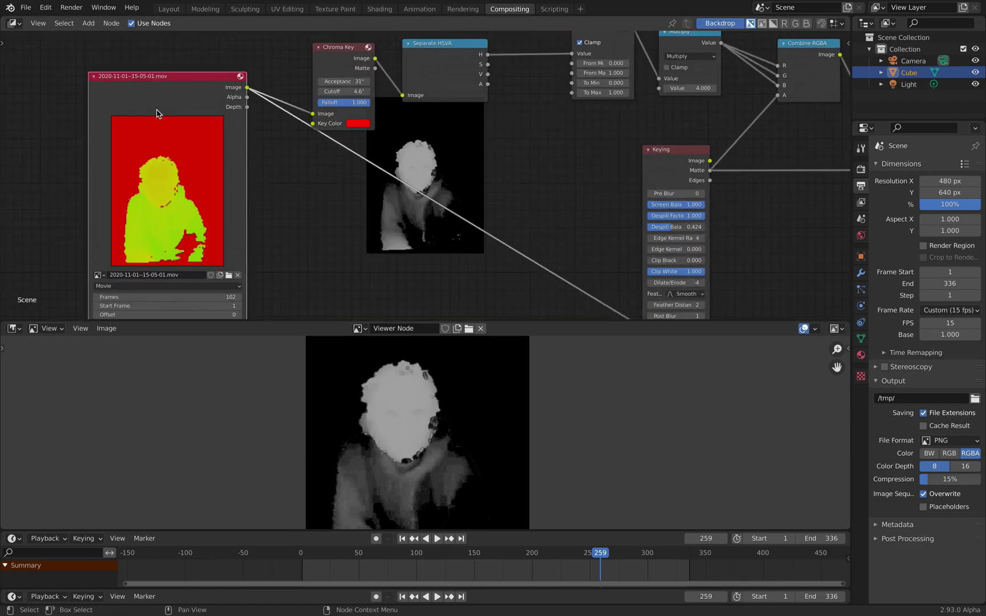
{"action": "scroll", "coordinate": [144, 105], "scroll_direction": "up", "scroll_amount": 3}
{"action": "middle_click_drag", "start_coordinate": [142, 104], "coordinate": [197, 73]}
{"action": "scroll", "coordinate": [274, 137], "scroll_direction": "down", "scroll_amount": 2}
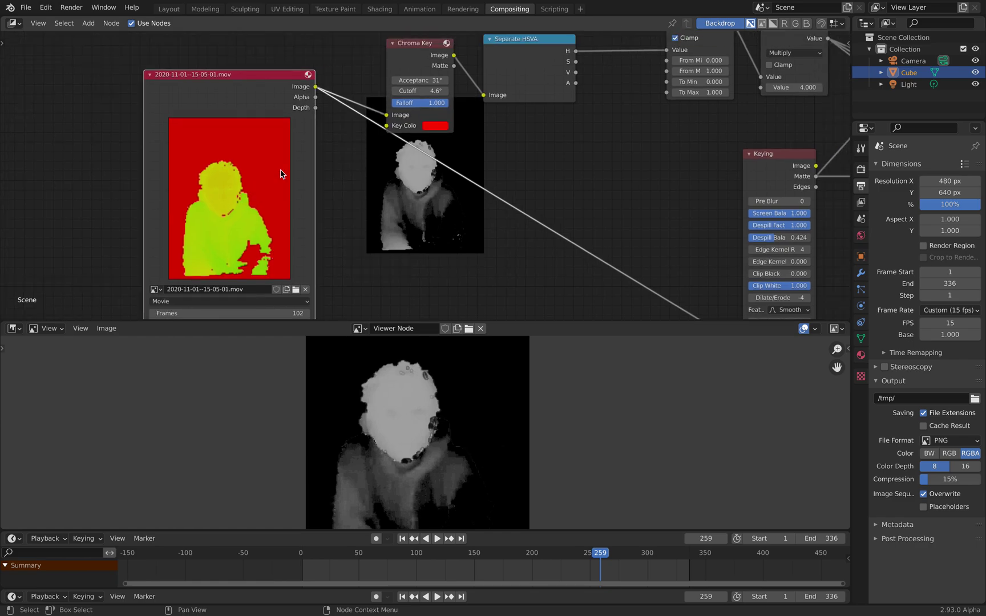
Nudge the movie node down and to the left, and the Chroma Key node slightly up and to the left.
{"action": "left_click_drag", "start_coordinate": [266, 105], "coordinate": [250, 130]}
{"action": "left_click_drag", "start_coordinate": [399, 53], "coordinate": [392, 49]}
{"action": "scroll", "coordinate": [360, 82], "scroll_direction": "down", "scroll_amount": 3}
{"action": "middle_click_drag", "start_coordinate": [357, 82], "coordinate": [272, 68]}
{"action": "left_click", "coordinate": [180, 113]}
{"action": "scroll", "coordinate": [178, 154], "scroll_direction": "up", "scroll_amount": 2}
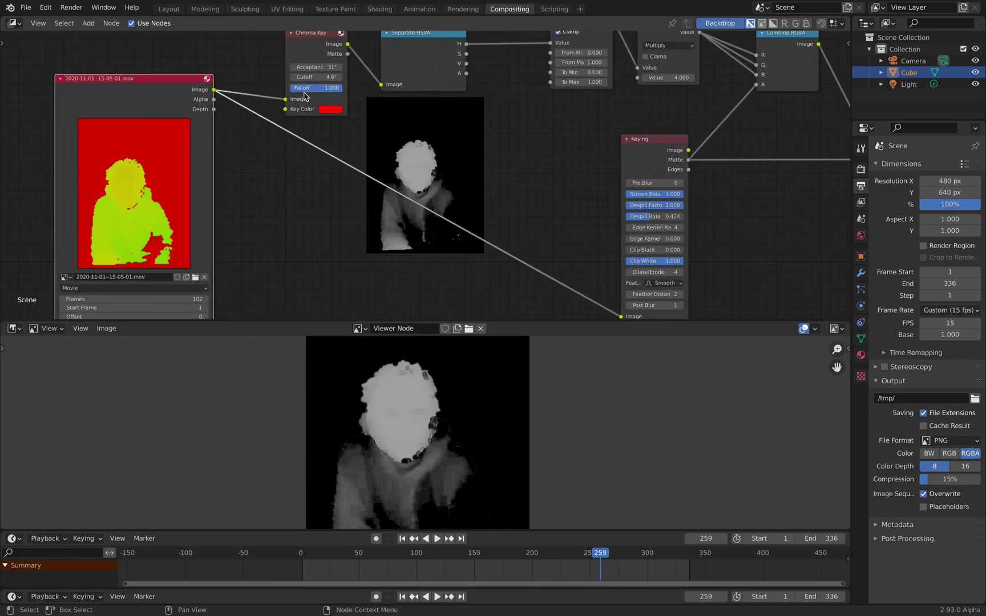
Shift the Separate HSVA node slightly up and the Keying node slightly to the left in the graph.
{"action": "scroll", "coordinate": [304, 96], "scroll_direction": "down", "scroll_amount": 1}
{"action": "middle_click_drag", "start_coordinate": [416, 69], "coordinate": [377, 82]}
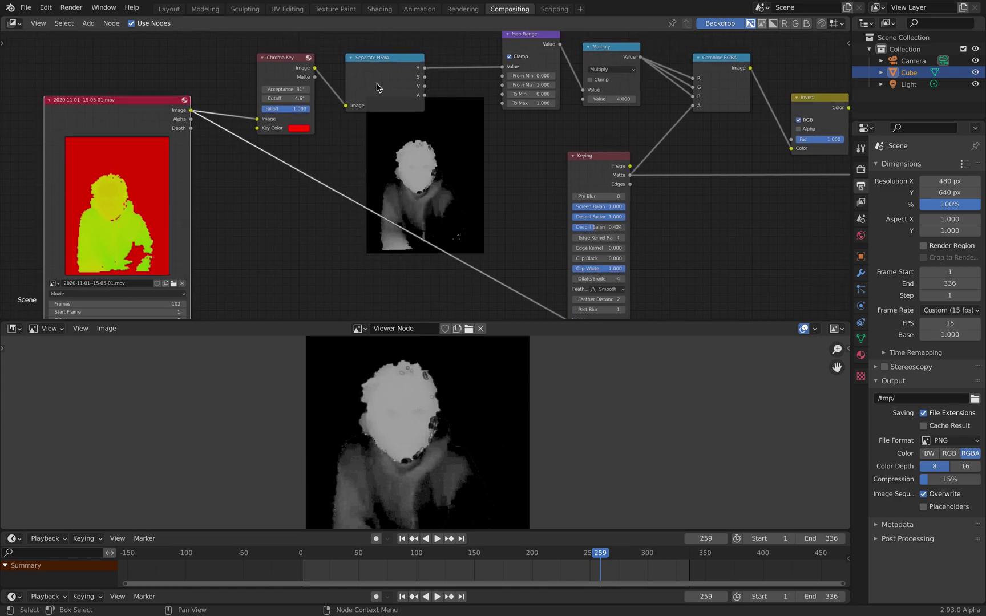
{"action": "left_click_drag", "start_coordinate": [377, 82], "coordinate": [372, 77]}
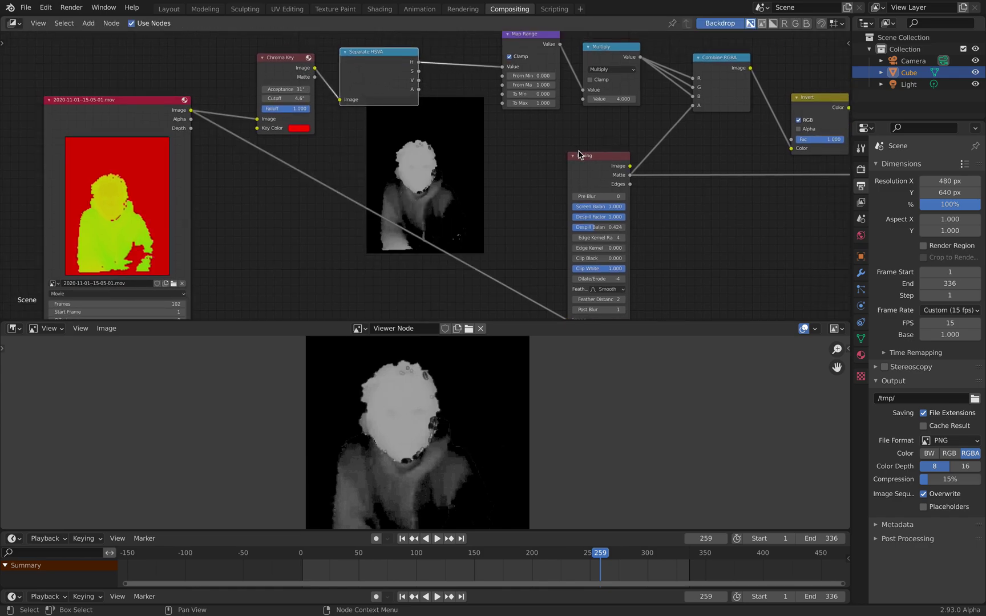
{"action": "left_click_drag", "start_coordinate": [580, 154], "coordinate": [563, 152]}
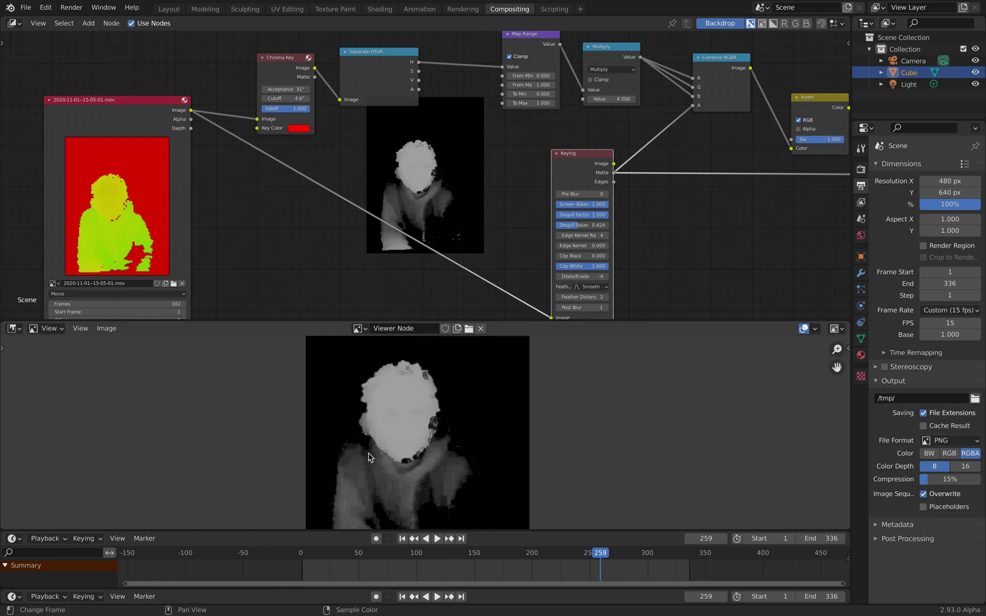
{"action": "middle_click_drag", "start_coordinate": [396, 135], "coordinate": [399, 139]}
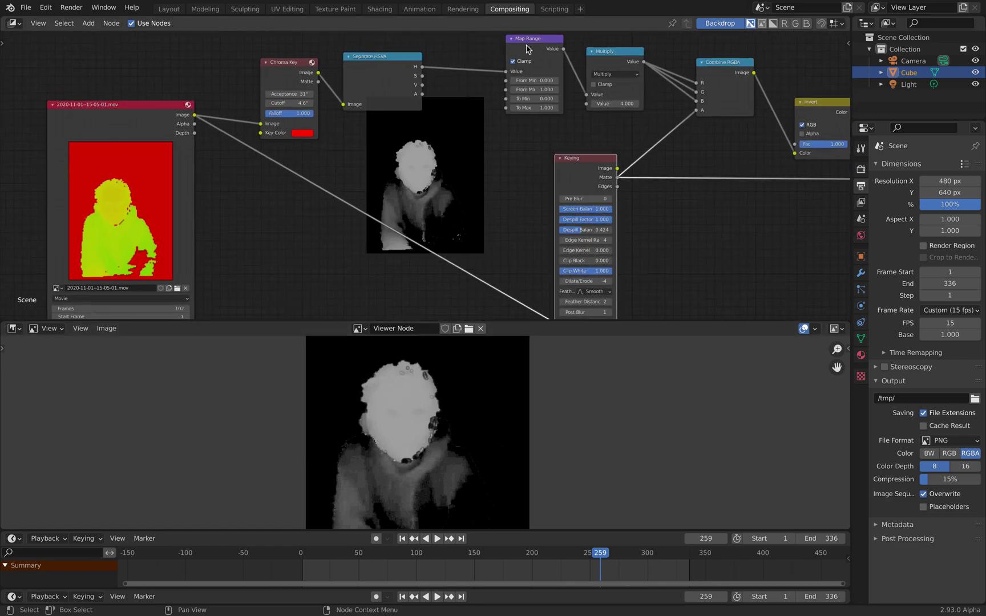
Move the Map Range node closer to the Separate HSVA node and raise it slightly.
{"action": "left_click_drag", "start_coordinate": [526, 49], "coordinate": [491, 49]}
{"action": "middle_click_drag", "start_coordinate": [495, 75], "coordinate": [491, 107]}
{"action": "scroll", "coordinate": [464, 110], "scroll_direction": "up", "scroll_amount": 2}
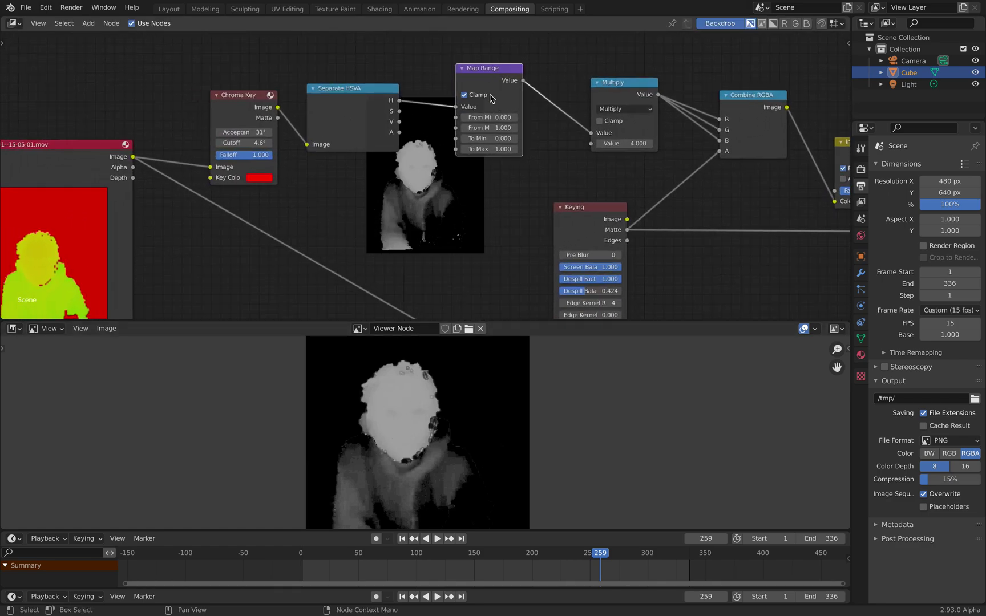
{"action": "left_click_drag", "start_coordinate": [486, 80], "coordinate": [488, 73]}
{"action": "middle_click_drag", "start_coordinate": [533, 97], "coordinate": [483, 74]}
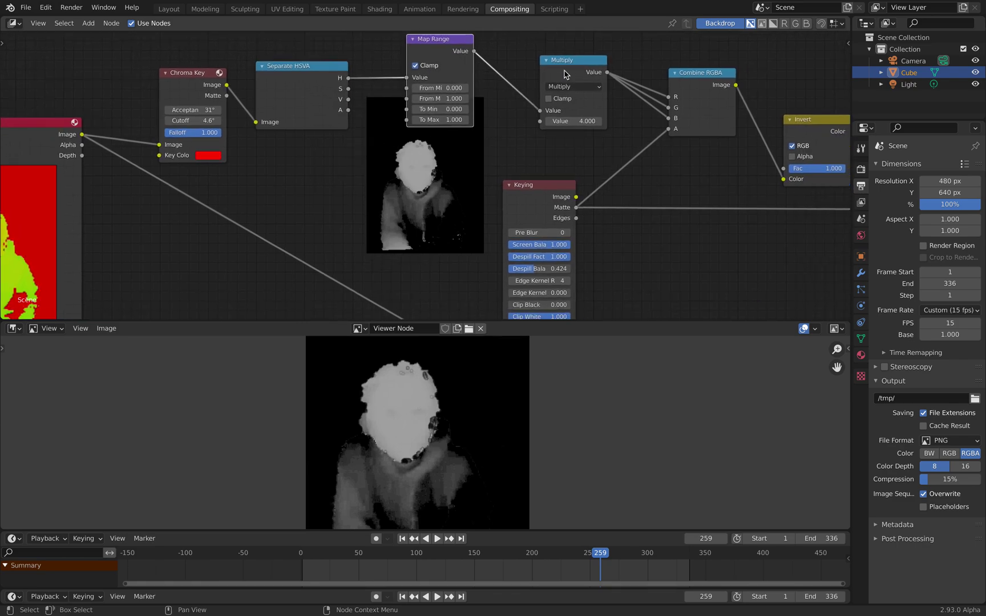
Nudge the Combine RGBA node slightly away from the Multiply node and look over the whole node chain.
{"action": "scroll", "coordinate": [549, 109], "scroll_direction": "down", "scroll_amount": 1}
{"action": "middle_click_drag", "start_coordinate": [549, 110], "coordinate": [511, 98]}
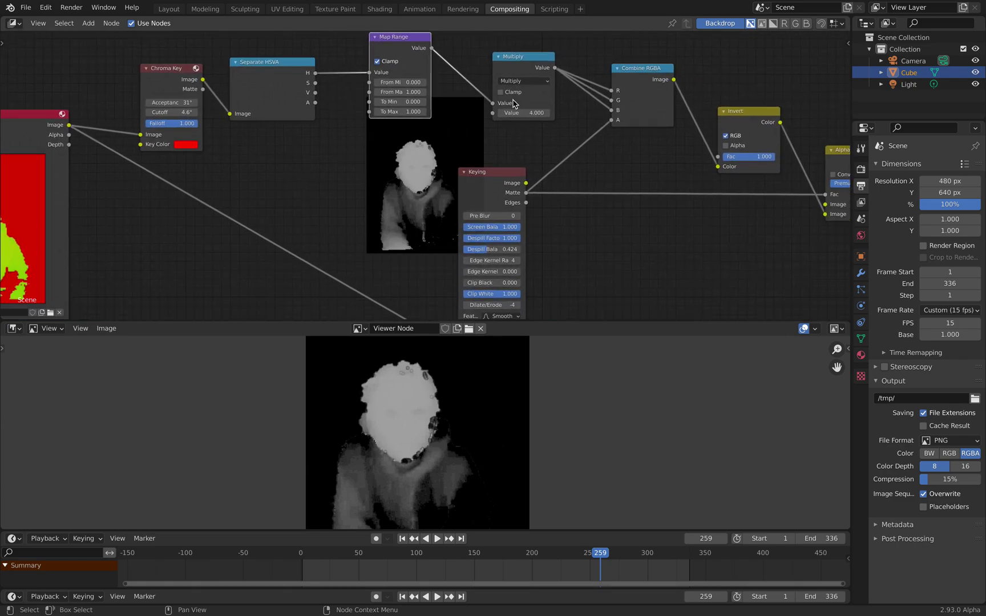
{"action": "left_click_drag", "start_coordinate": [635, 73], "coordinate": [639, 73]}
{"action": "middle_click_drag", "start_coordinate": [594, 120], "coordinate": [532, 80]}
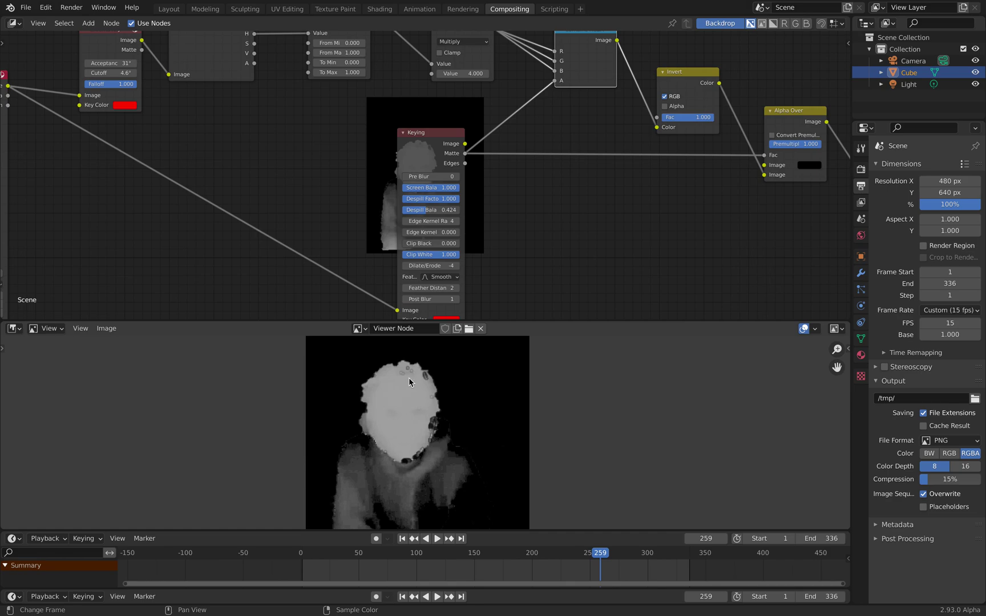
{"action": "scroll", "coordinate": [272, 224], "scroll_direction": "down", "scroll_amount": 3}
{"action": "middle_click_drag", "start_coordinate": [271, 223], "coordinate": [376, 210]}
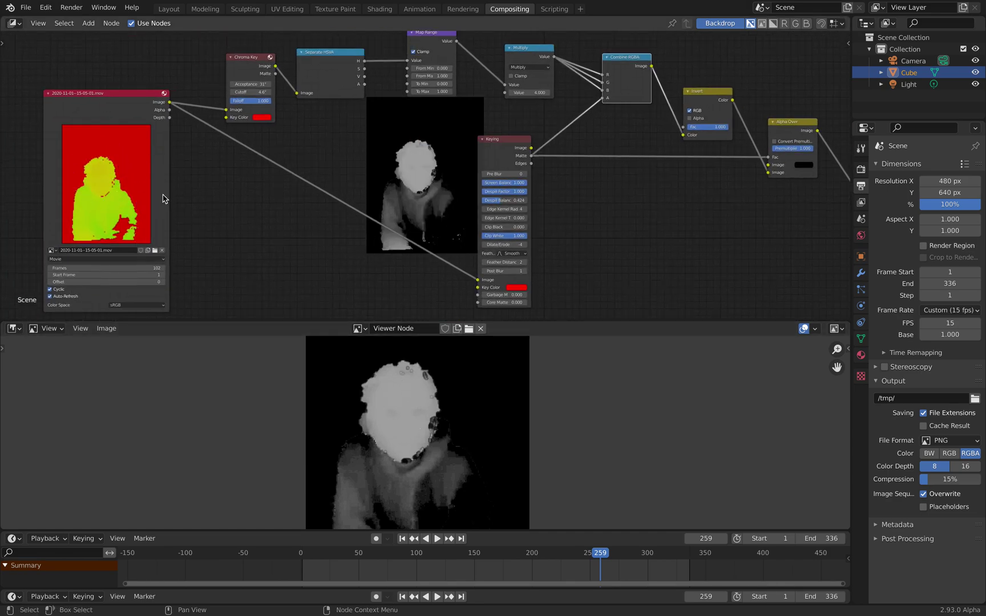
Scrub the timeline back to frame 238 to check the grayscale depth output at other moments of the clip.
{"action": "middle_click_drag", "start_coordinate": [437, 214], "coordinate": [290, 257]}
{"action": "scroll", "coordinate": [438, 193], "scroll_direction": "up", "scroll_amount": 2}
{"action": "middle_click_drag", "start_coordinate": [437, 193], "coordinate": [420, 142]}
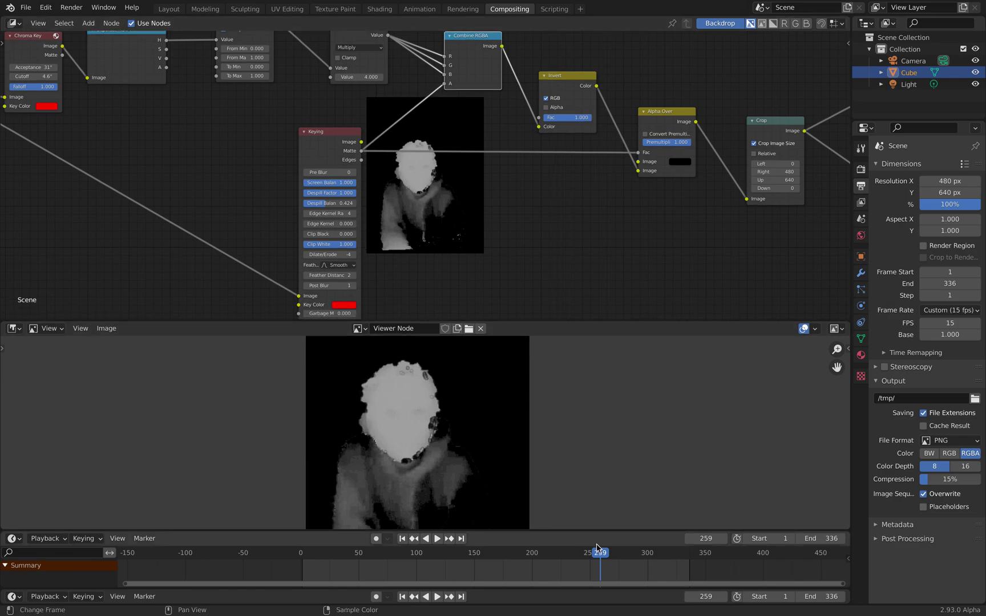
{"action": "left_click_drag", "start_coordinate": [636, 553], "coordinate": [583, 545]}
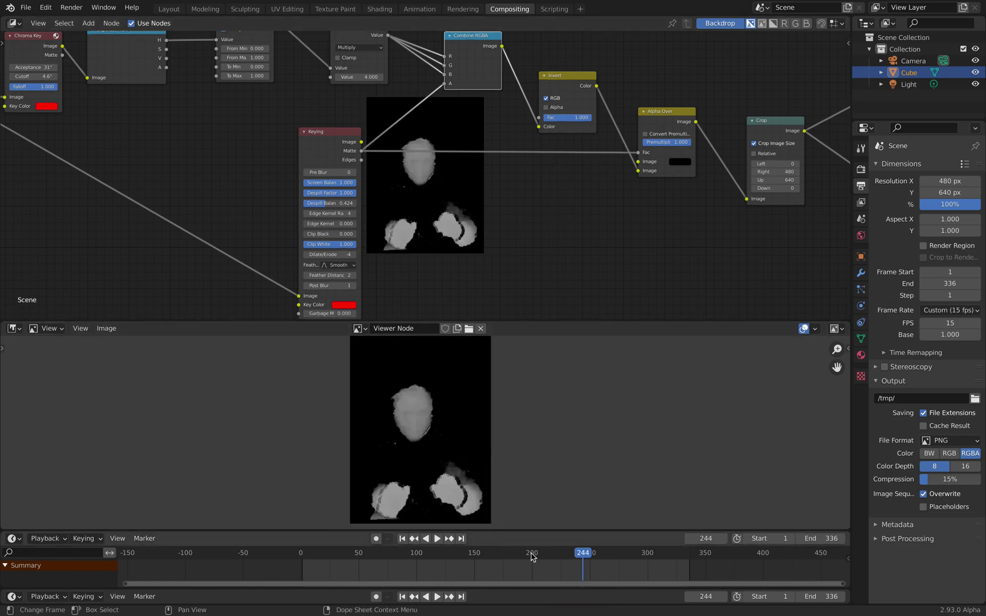
{"action": "left_click_drag", "start_coordinate": [530, 555], "coordinate": [576, 553]}
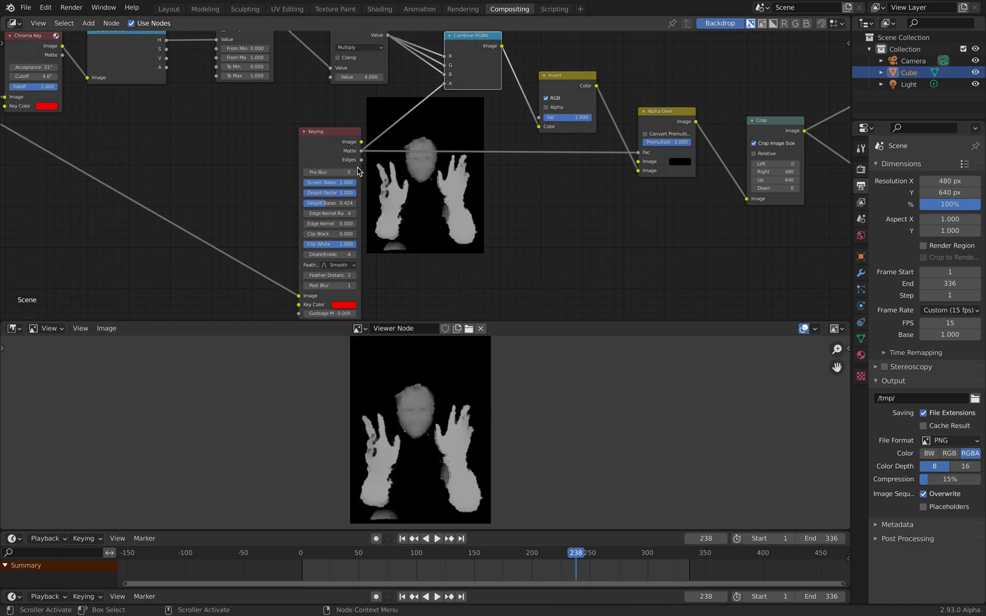
Save the current depth compositing file.
{"action": "left_click", "coordinate": [26, 7]}
{"action": "mouse_move", "coordinate": [50, 46]}
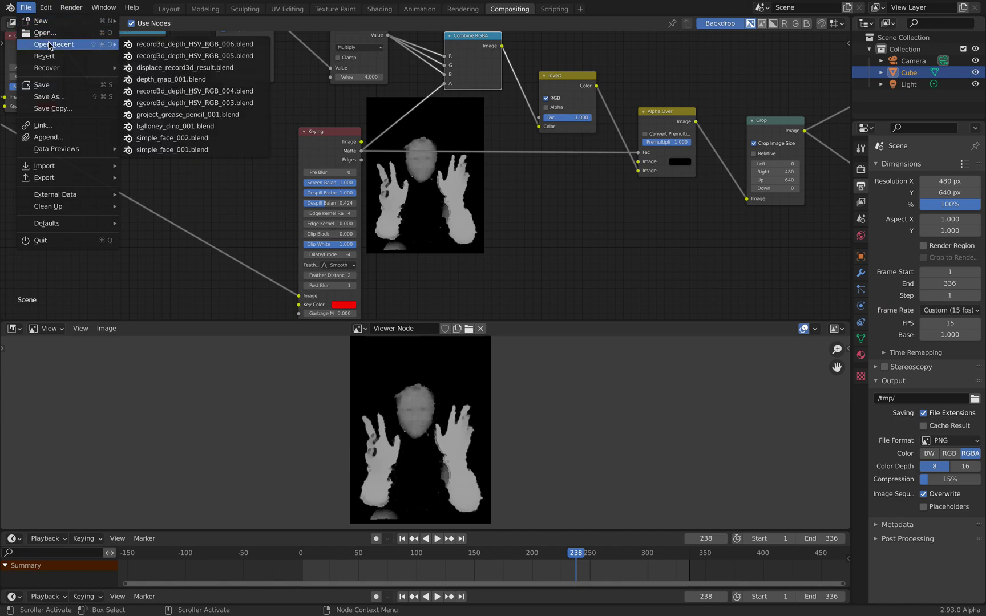
{"action": "left_click", "coordinate": [41, 85]}
Open the recent file displace_record3d_result.blend, view the blocky remeshed relief from the front and move to frame 35.
{"action": "left_click", "coordinate": [26, 7]}
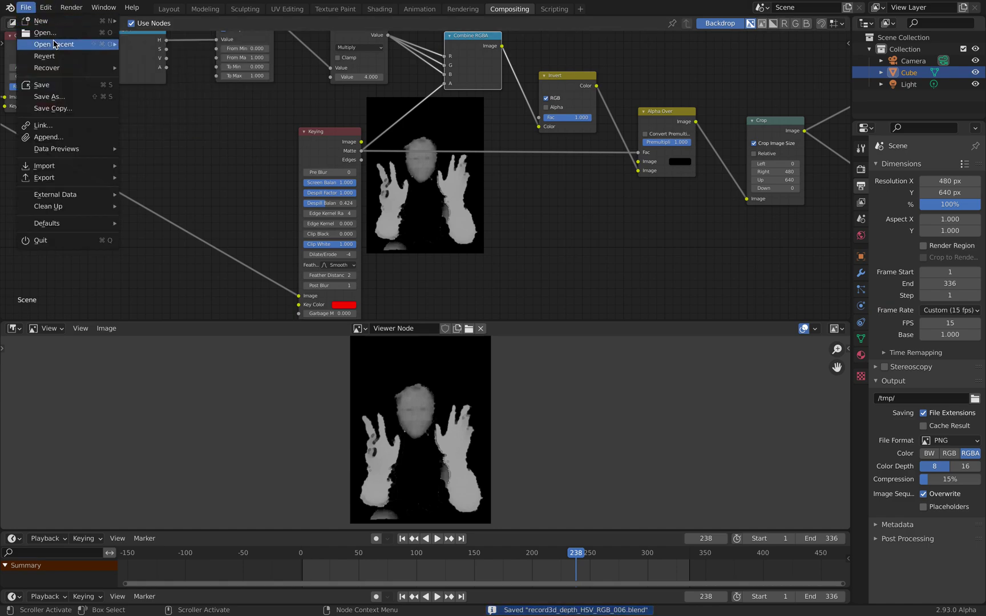
{"action": "mouse_move", "coordinate": [57, 44]}
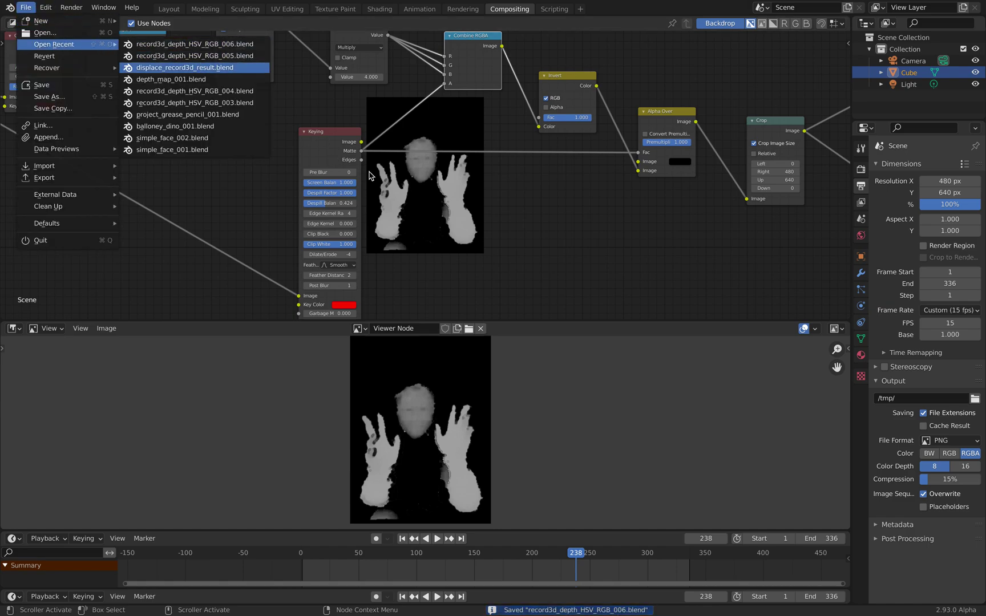
{"action": "key", "text": "Return"}
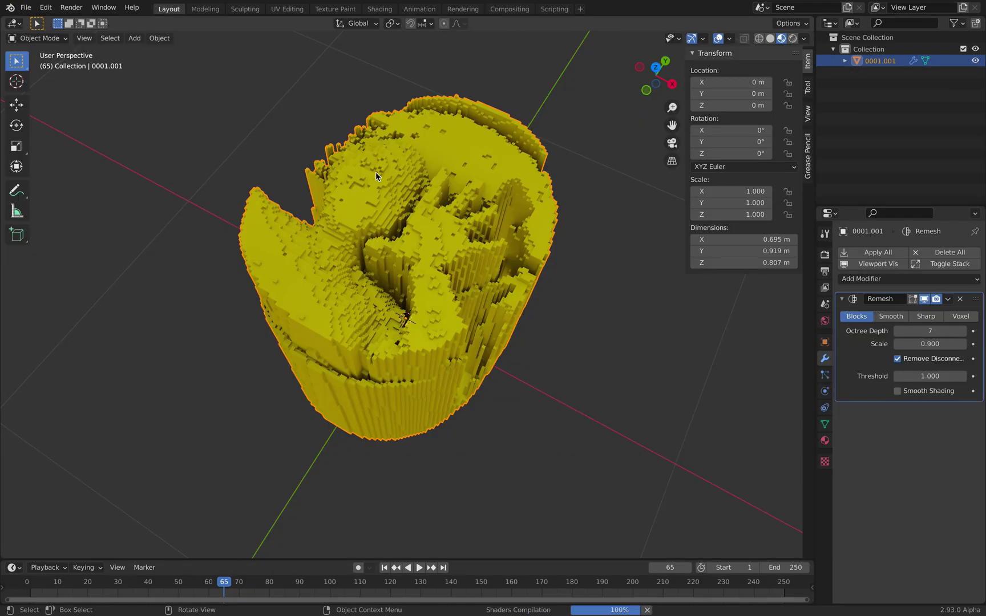
{"action": "middle_click_drag", "start_coordinate": [471, 234], "coordinate": [531, 257]}
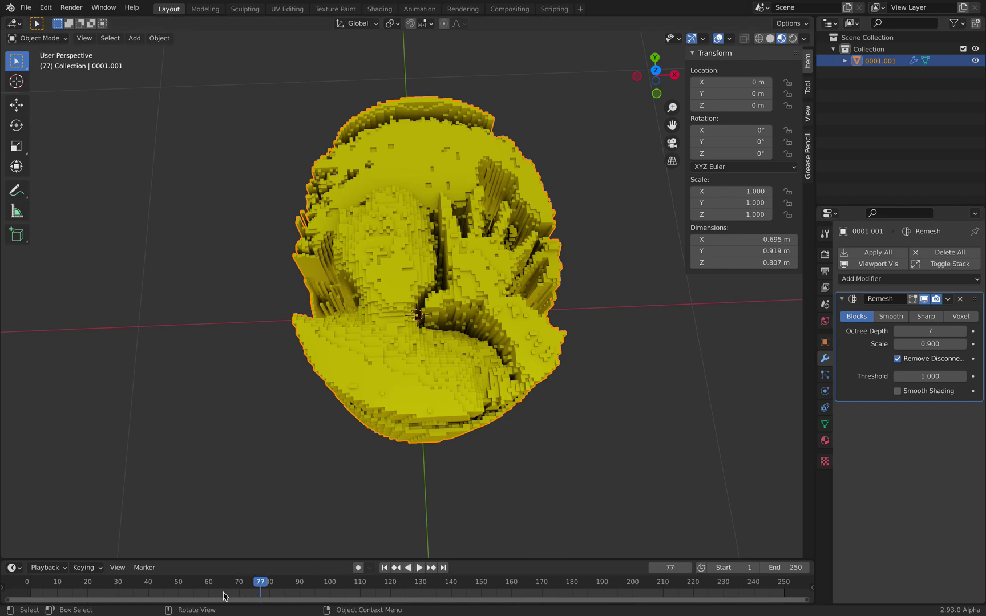
{"action": "left_click", "coordinate": [132, 582]}
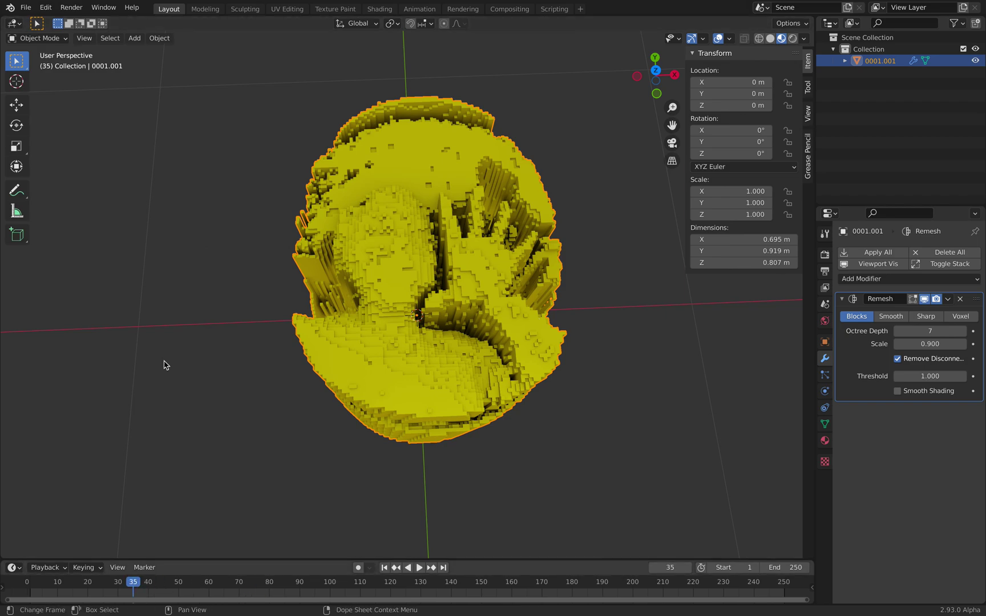
Open the recent file depth_map_001.blend.
{"action": "left_click", "coordinate": [26, 7]}
{"action": "mouse_move", "coordinate": [47, 44]}
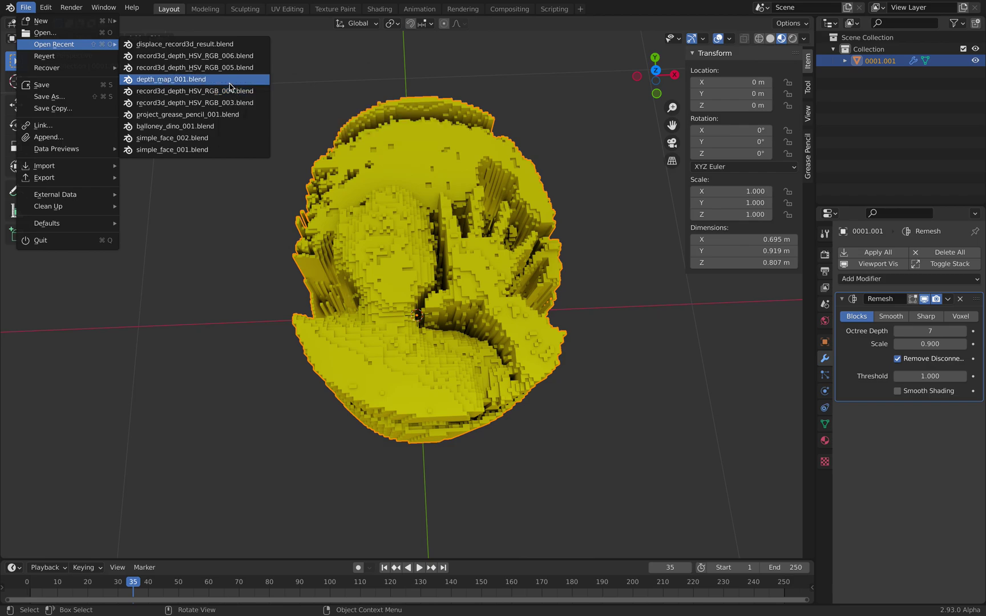
{"action": "left_click", "coordinate": [228, 82]}
{"action": "left_click", "coordinate": [440, 328]}
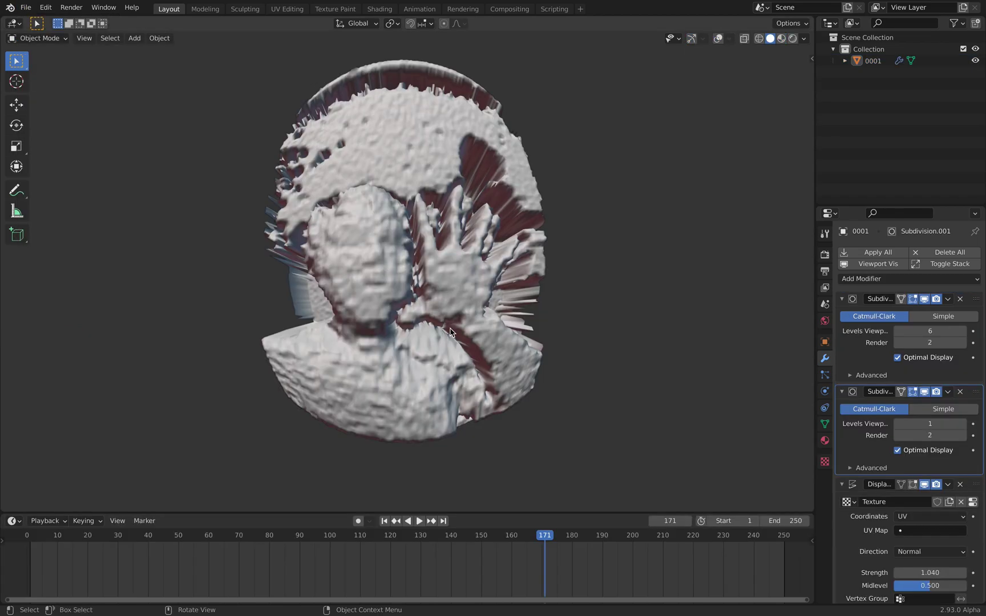
Play the displaced mesh's animation, jump to frame 89 and stop the playback to examine the relief.
{"action": "key", "text": "space"}
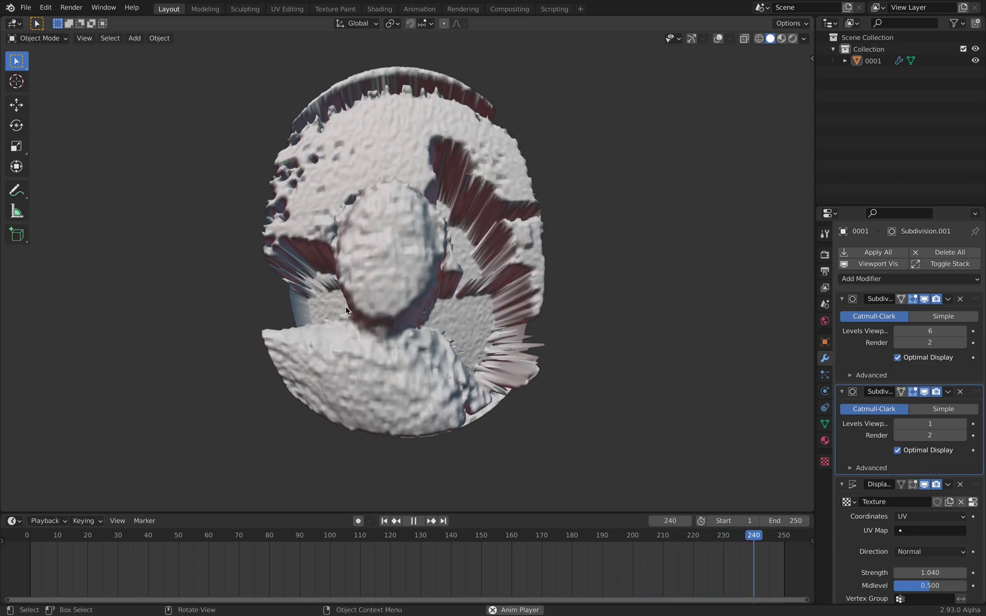
{"action": "middle_click_drag", "start_coordinate": [403, 282], "coordinate": [410, 309]}
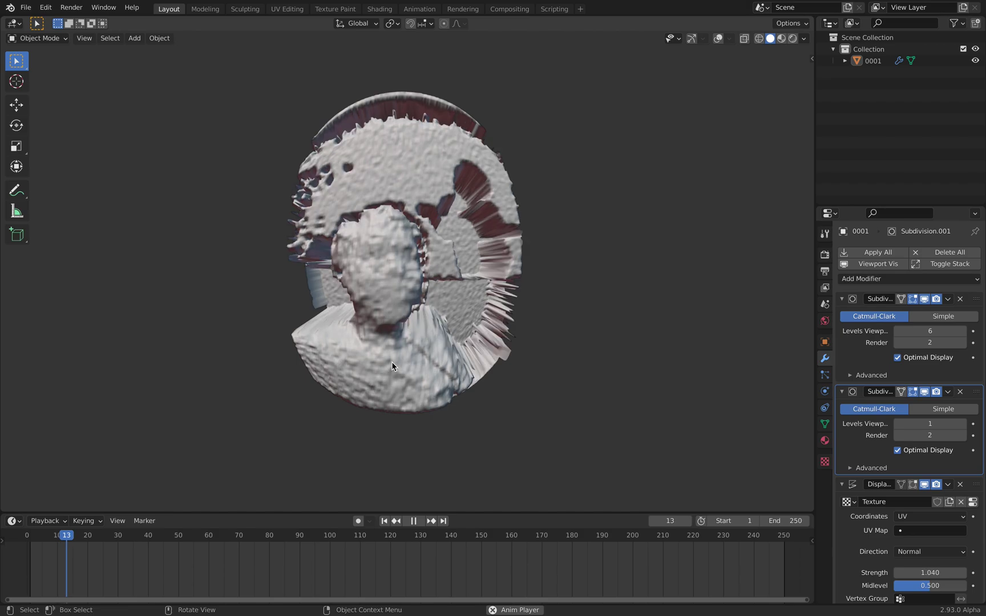
{"action": "left_click", "coordinate": [296, 537]}
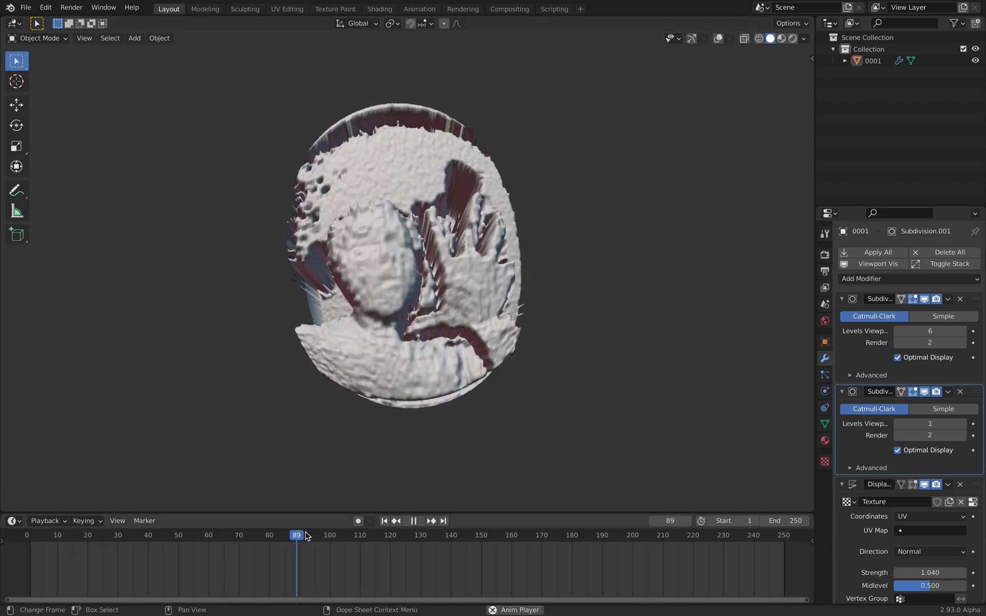
{"action": "key", "text": "space"}
Enlarge the Properties editor in height and width and split the 3D viewport into two side-by-side areas.
{"action": "left_click_drag", "start_coordinate": [837, 205], "coordinate": [844, 114]}
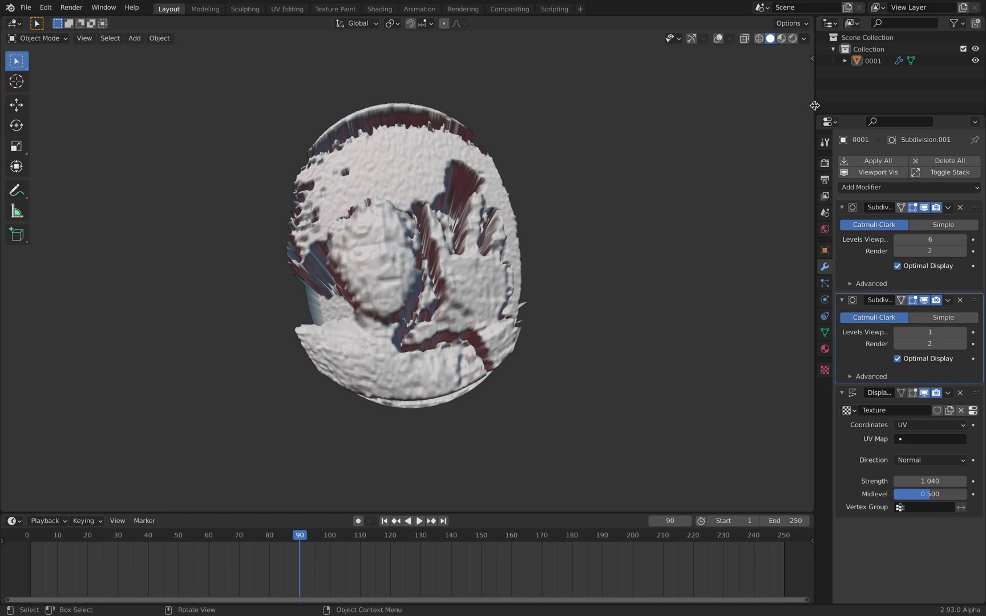
{"action": "left_click_drag", "start_coordinate": [812, 106], "coordinate": [735, 114]}
{"action": "left_click_drag", "start_coordinate": [730, 19], "coordinate": [463, 22]}
Change the newly split viewport area into an Image Editor.
{"action": "left_click", "coordinate": [477, 23]}
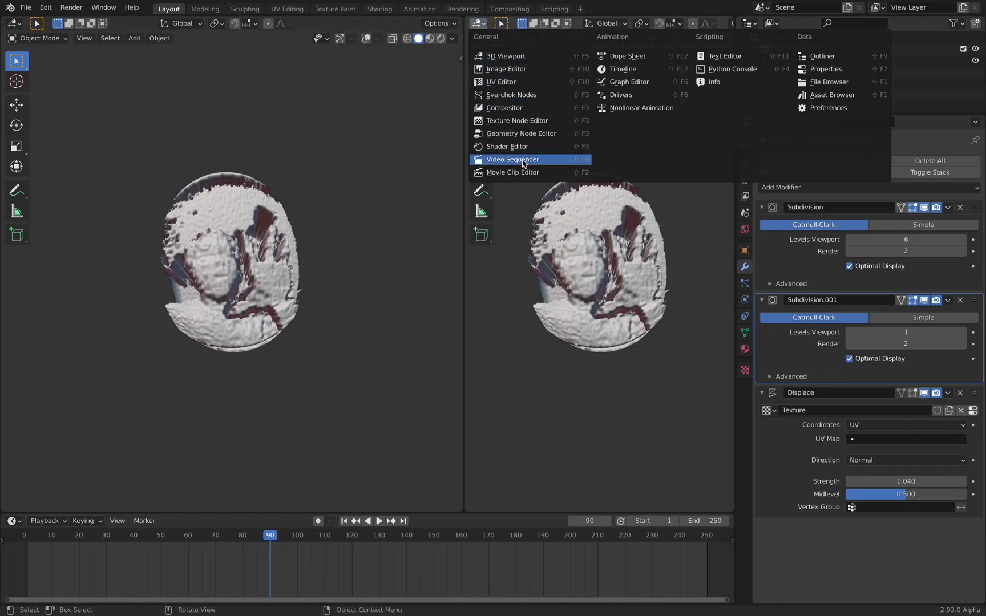
{"action": "left_click", "coordinate": [528, 174]}
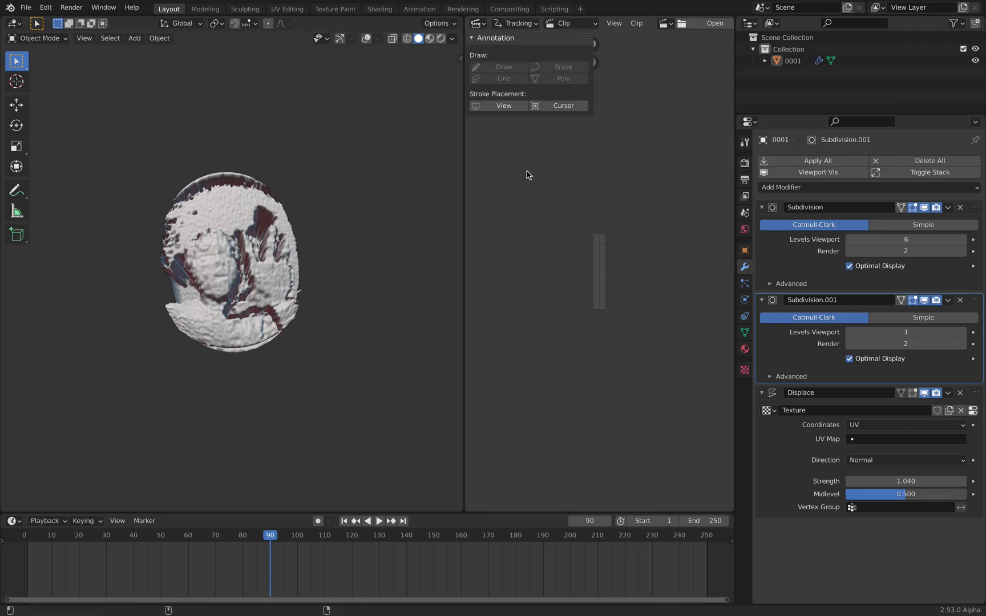
{"action": "left_click", "coordinate": [477, 24]}
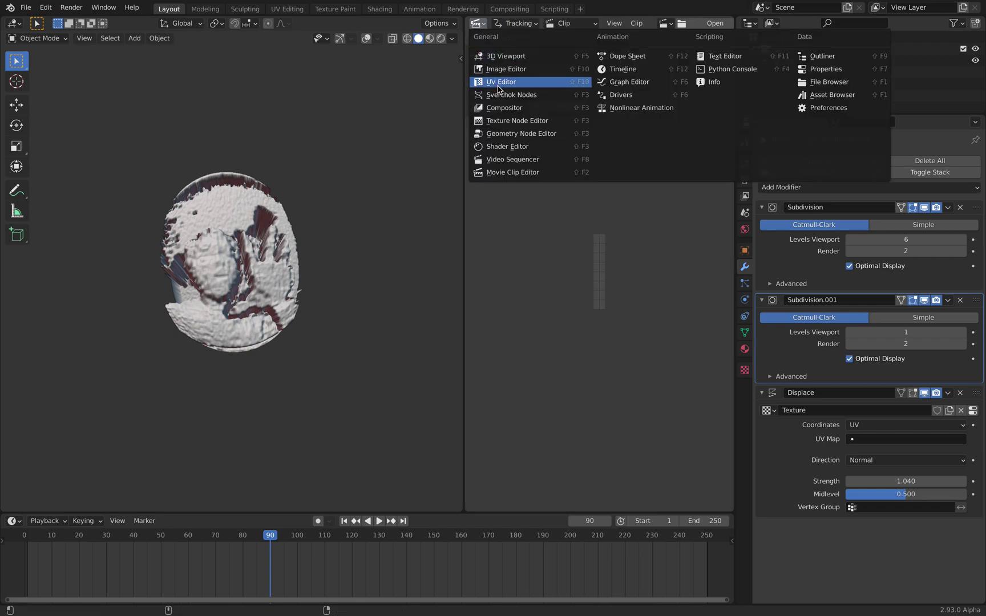
{"action": "left_click", "coordinate": [503, 70]}
Display the 0001.png depth sequence in the Image Editor and scrub the timeline to frame 98.
{"action": "left_click", "coordinate": [600, 24]}
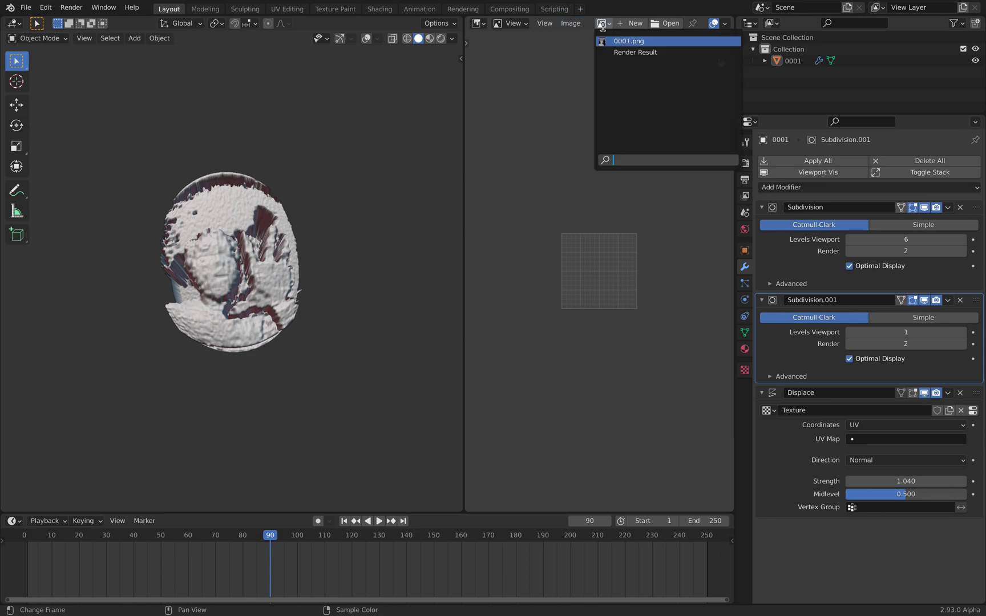
{"action": "left_click", "coordinate": [606, 39]}
{"action": "scroll", "coordinate": [598, 170], "scroll_direction": "up", "scroll_amount": 2}
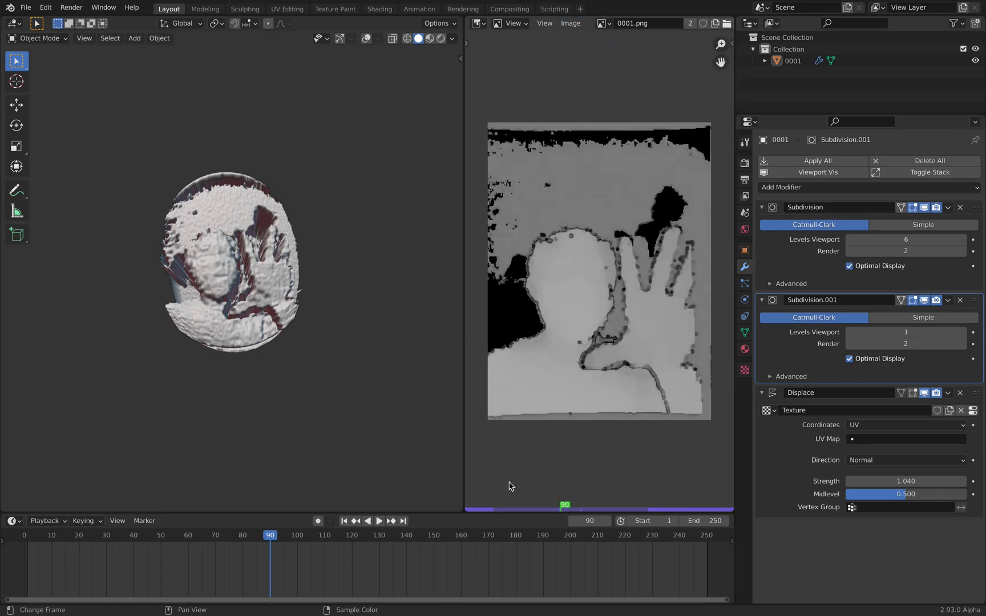
{"action": "left_click_drag", "start_coordinate": [489, 533], "coordinate": [293, 522]}
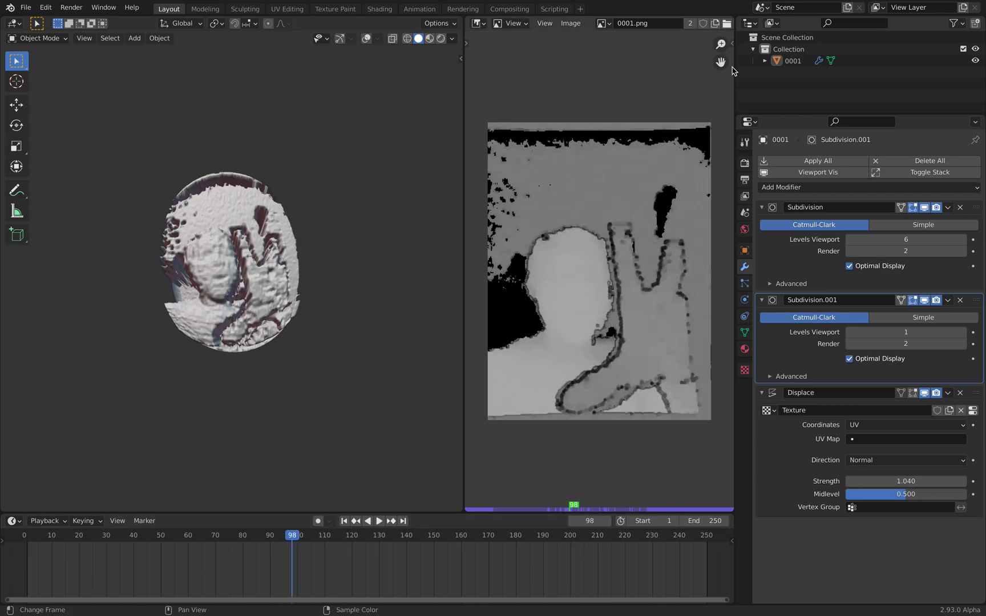
Set the first Subdivision modifier to Simple, then play the displaced mesh's animation and stop it.
{"action": "scroll", "coordinate": [290, 146], "scroll_direction": "up", "scroll_amount": 3}
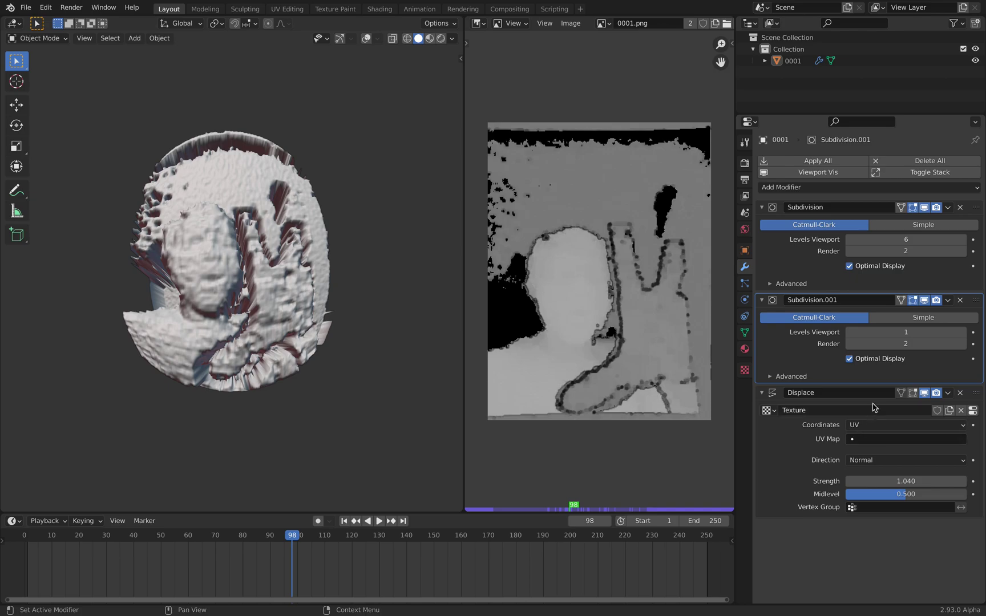
{"action": "left_click", "coordinate": [922, 224]}
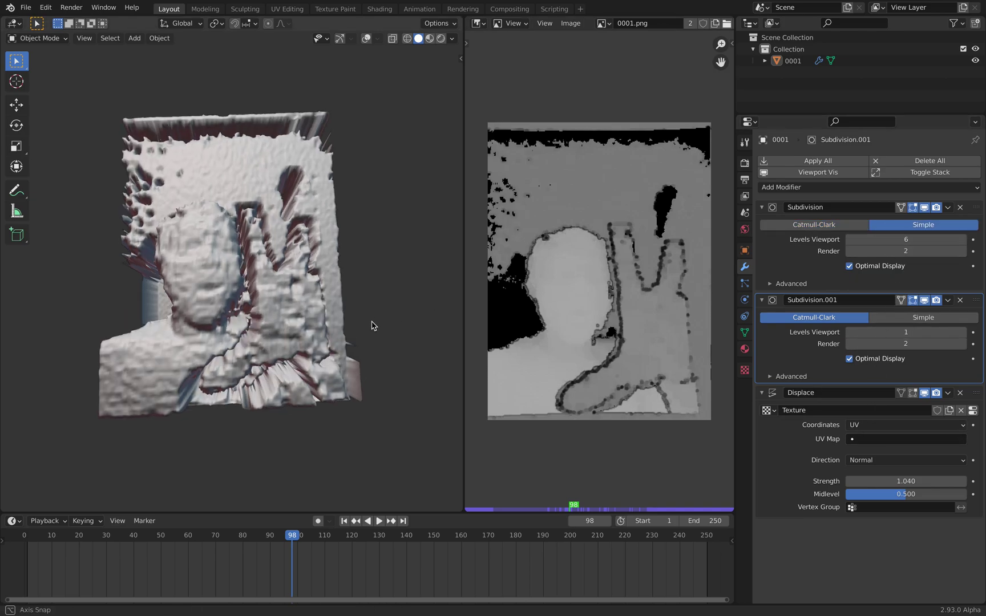
{"action": "key", "text": "space"}
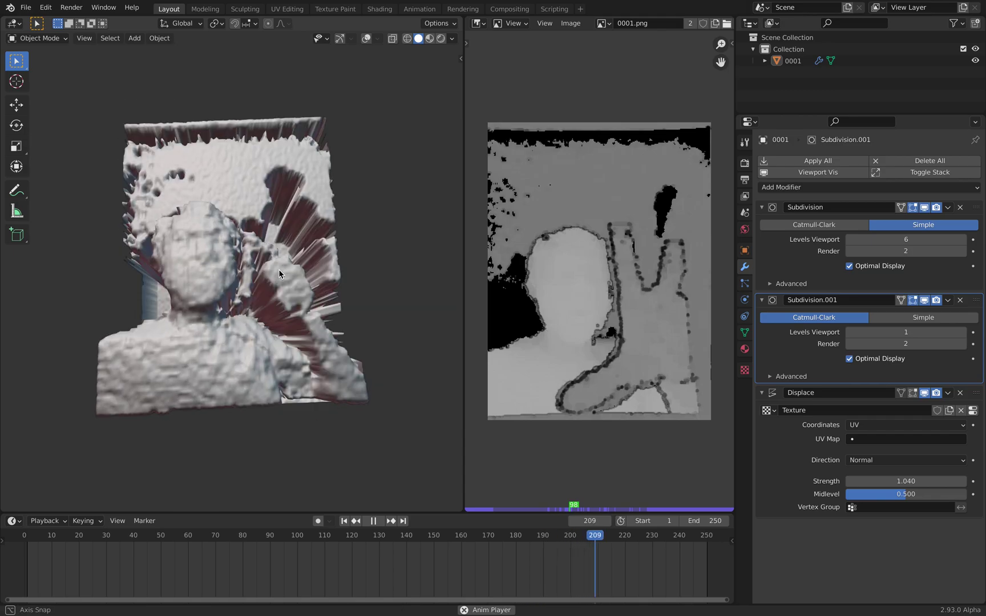
{"action": "key", "text": "space"}
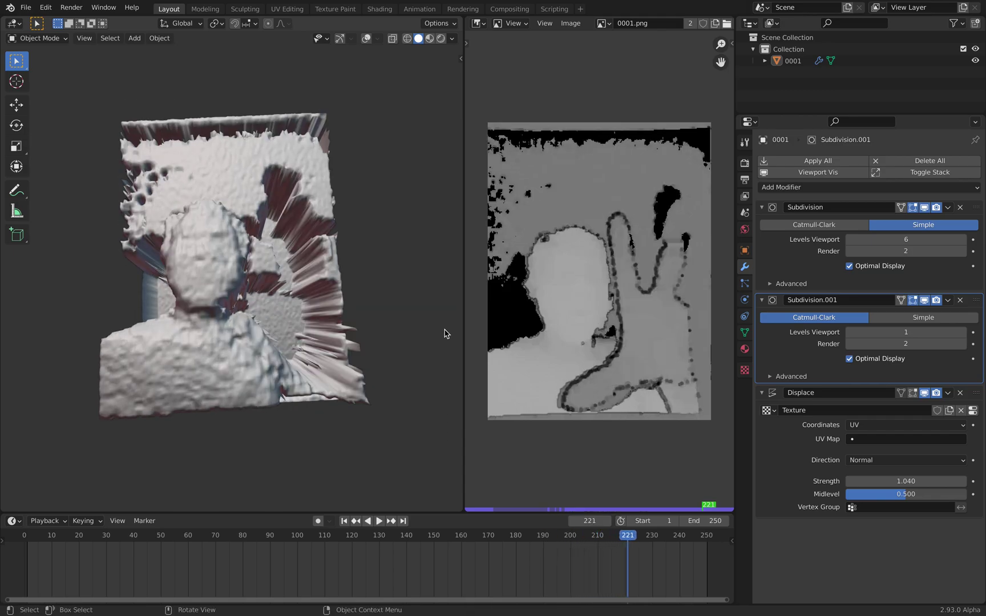
{"action": "key", "text": "ctrl+Left"}
{"action": "key", "text": "ctrl+Left"}
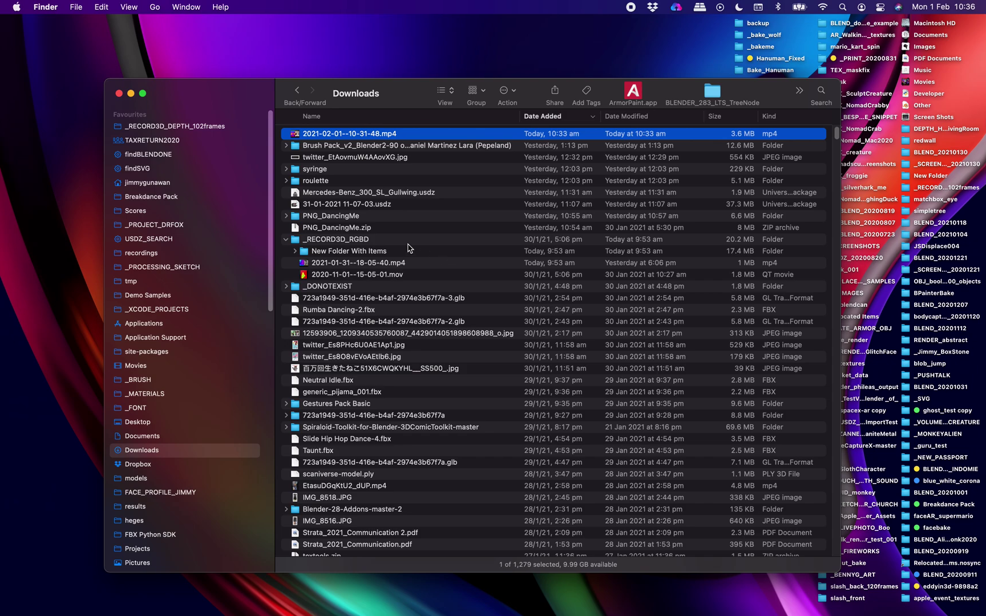
{"action": "left_click", "coordinate": [350, 276]}
{"action": "left_click", "coordinate": [354, 266]}
{"action": "key", "text": "space"}
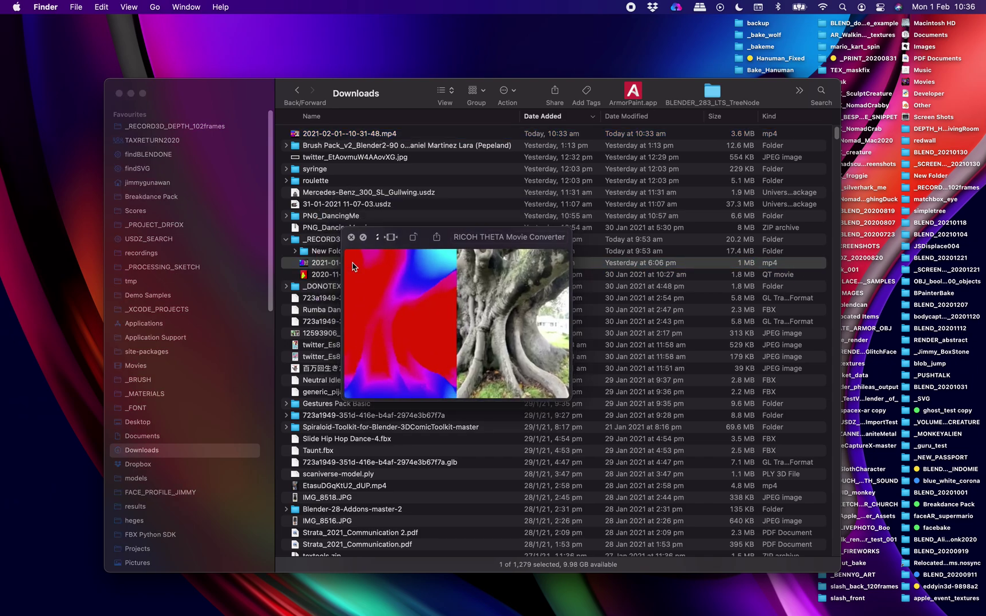
{"action": "left_click_drag", "start_coordinate": [570, 401], "coordinate": [700, 498]}
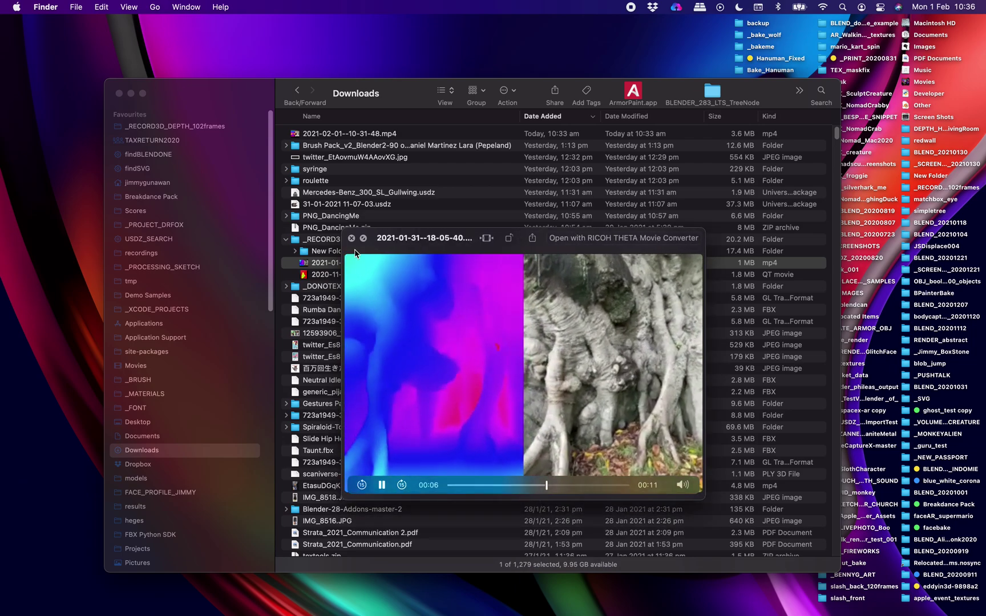
{"action": "left_click", "coordinate": [351, 238]}
{"action": "left_click", "coordinate": [341, 278]}
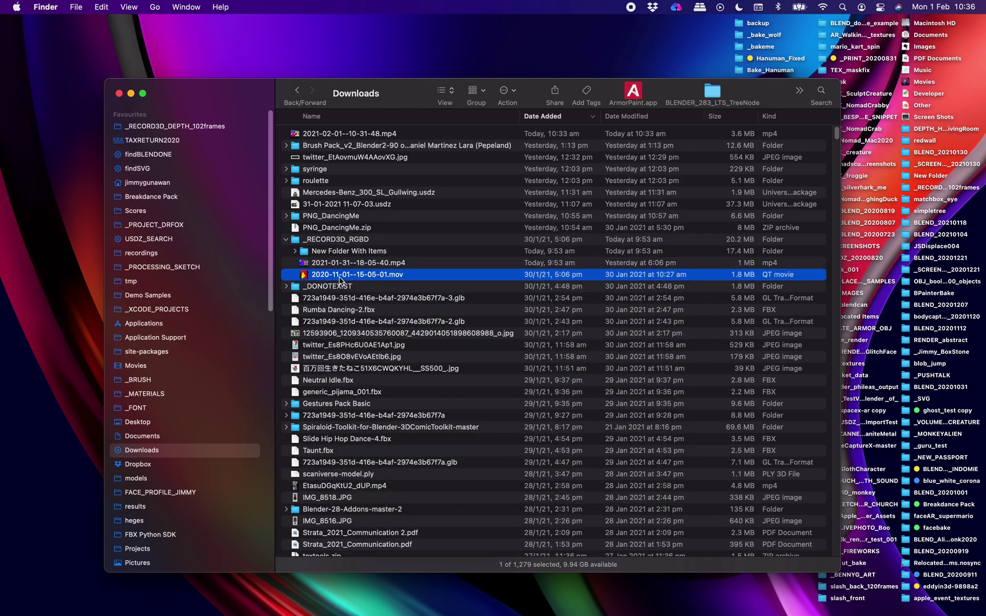
{"action": "key", "text": "space"}
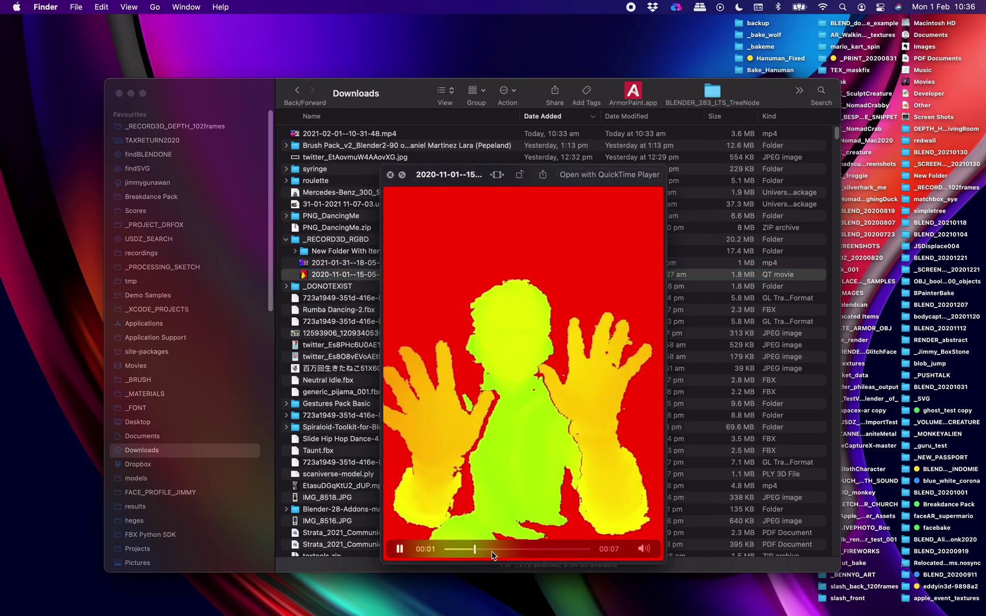
{"action": "left_click_drag", "start_coordinate": [492, 552], "coordinate": [451, 526]}
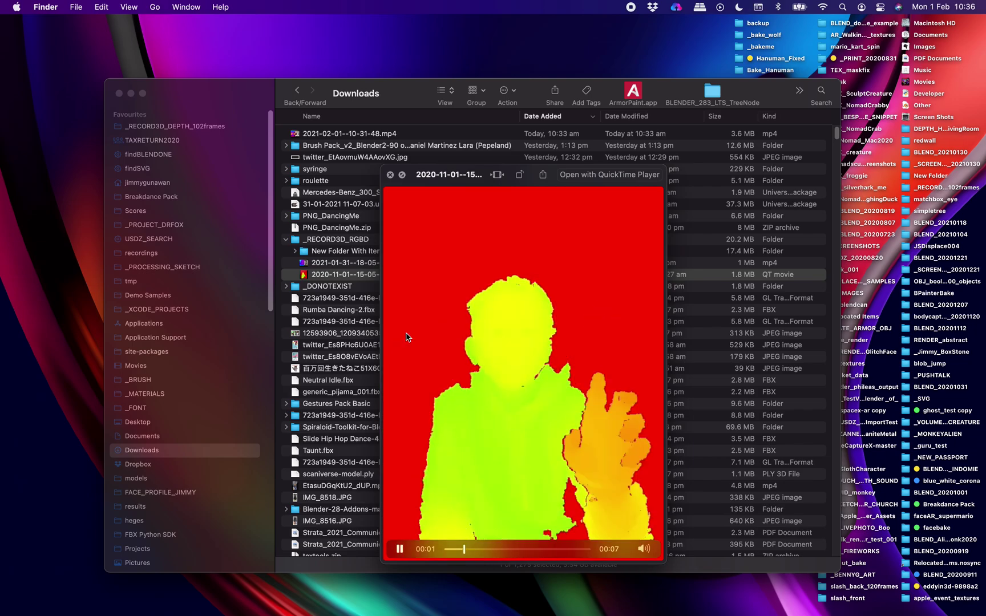
{"action": "left_click", "coordinate": [389, 175]}
Switch back to Blender and set the Displace modifier's strength to 0.500, checking the relief from a low side angle.
{"action": "key", "text": "ctrl+Right"}
{"action": "scroll", "coordinate": [487, 419], "scroll_direction": "down", "scroll_amount": 4}
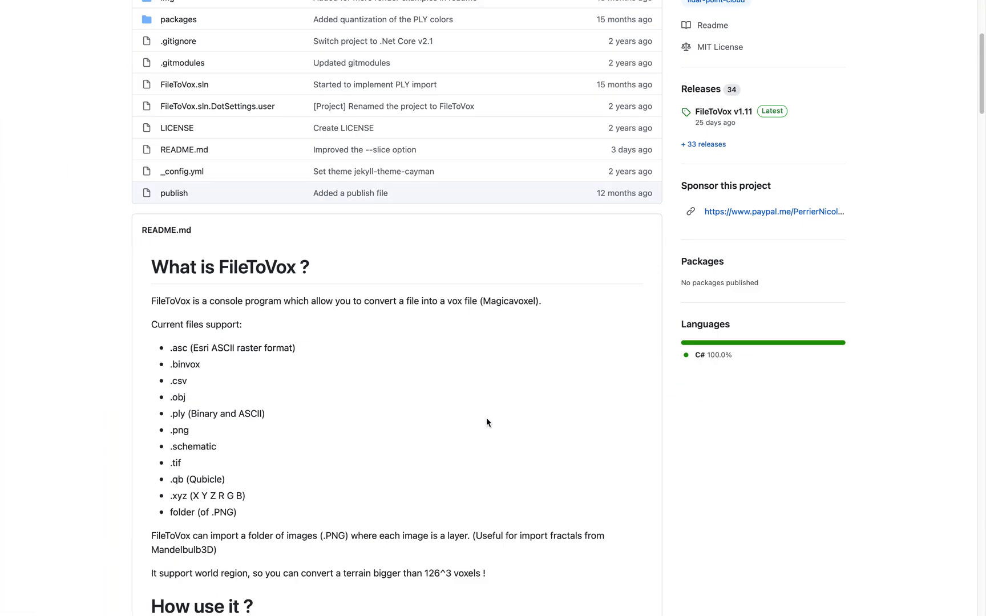
{"action": "key", "text": "ctrl+Right"}
{"action": "middle_click_drag", "start_coordinate": [379, 270], "coordinate": [211, 319]}
{"action": "mouse_move", "coordinate": [901, 481]}
{"action": "left_mouse_down"}
{"action": "mouse_move", "coordinate": [878, 481]}
{"action": "mouse_move", "coordinate": [887, 481]}
{"action": "left_mouse_up"}
{"action": "middle_click_drag", "start_coordinate": [413, 404], "coordinate": [484, 381]}
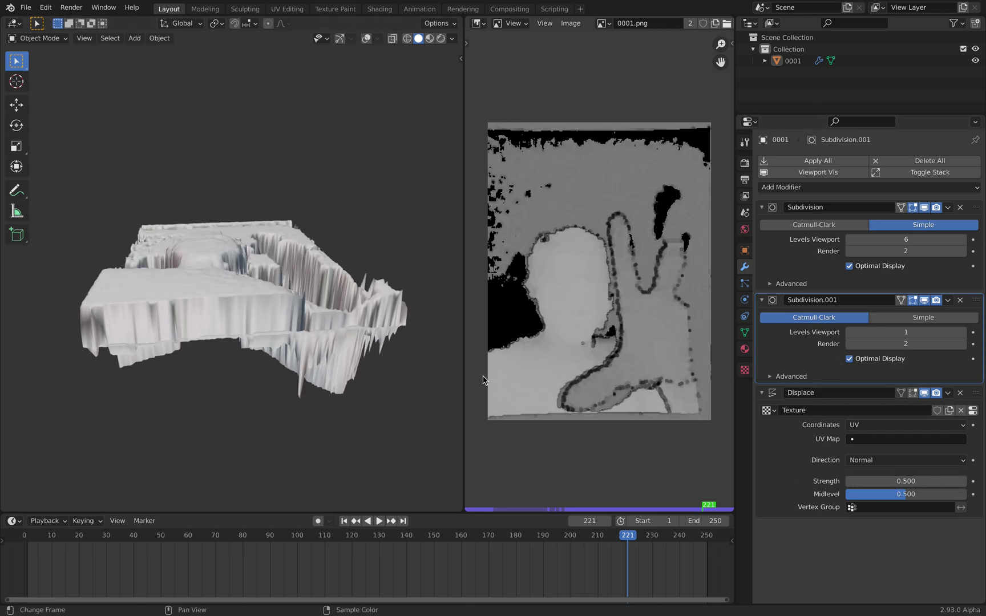
Try a Displace midlevel of 0.403846, reset it to 0.5 and view the relief from above.
{"action": "mouse_move", "coordinate": [898, 498]}
{"action": "left_mouse_down"}
{"action": "mouse_move", "coordinate": [837, 498]}
{"action": "mouse_move", "coordinate": [960, 498]}
{"action": "mouse_move", "coordinate": [894, 498]}
{"action": "left_mouse_up"}
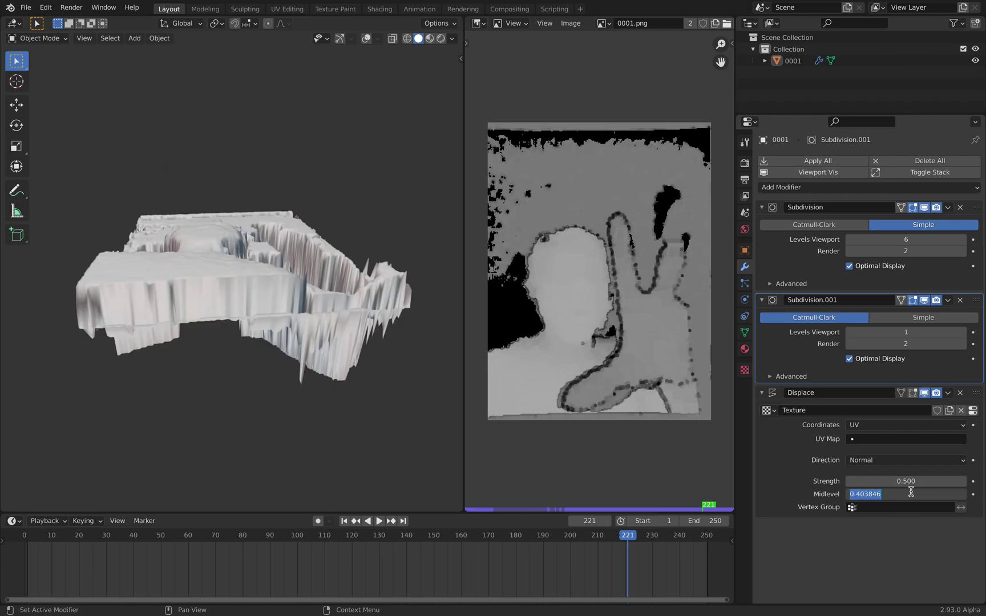
{"action": "type", "text": "0.5"}
{"action": "key", "text": "Return"}
{"action": "middle_click_drag", "start_coordinate": [251, 197], "coordinate": [255, 293]}
{"action": "middle_click_drag", "start_coordinate": [268, 242], "coordinate": [332, 465]}
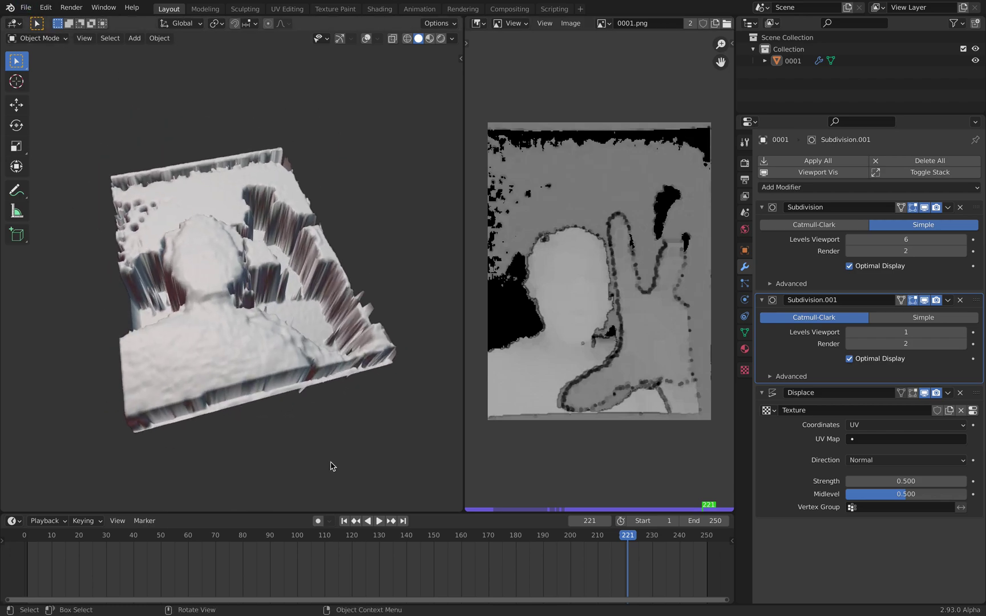
Play the displaced mesh animation and switch to the browser to view the FileToVox README.
{"action": "left_click", "coordinate": [379, 521]}
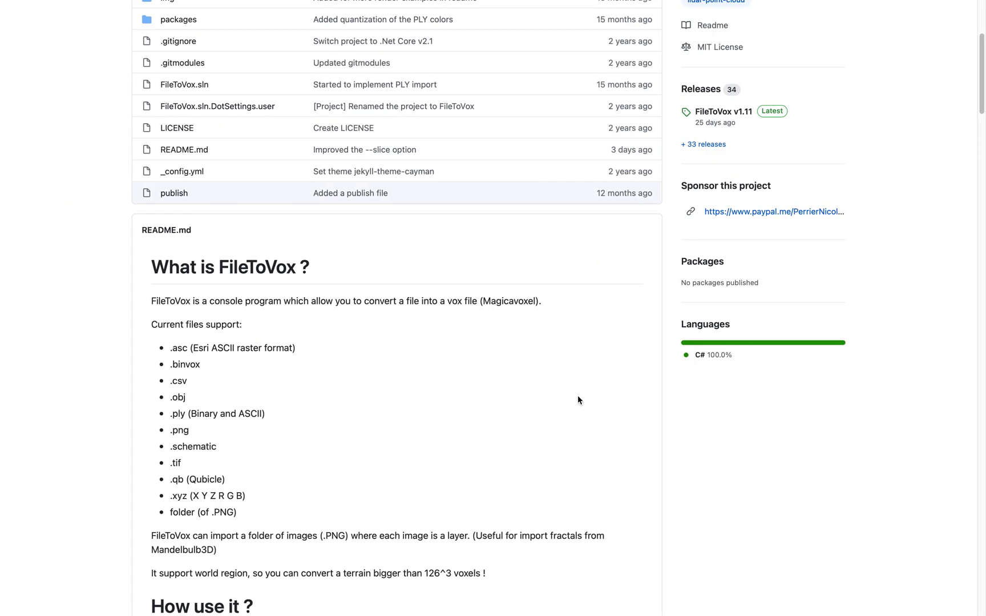
{"action": "scroll", "coordinate": [584, 399], "scroll_direction": "down", "scroll_amount": 2}
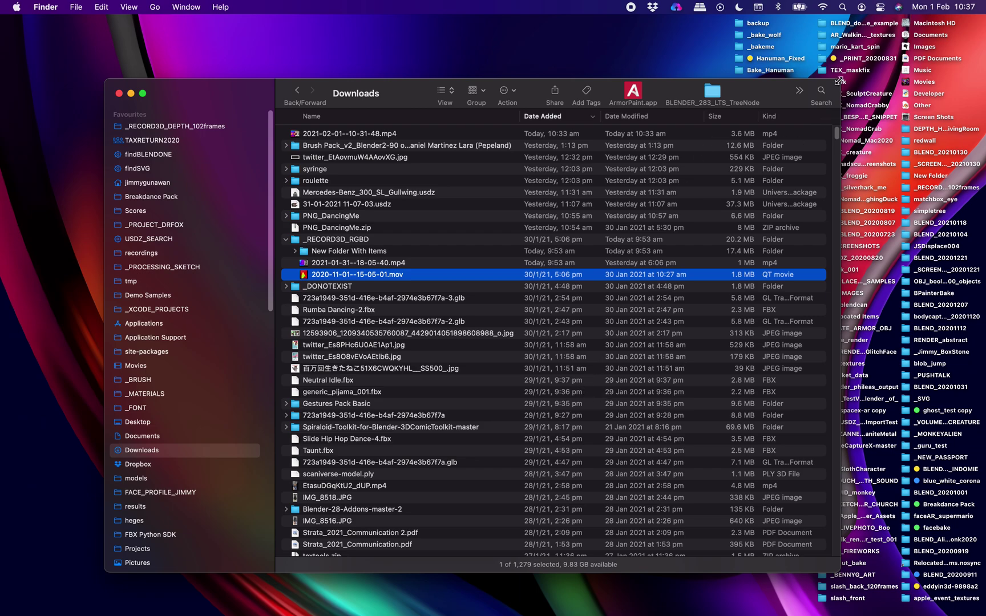
{"action": "left_click_drag", "start_coordinate": [839, 80], "coordinate": [877, 69]}
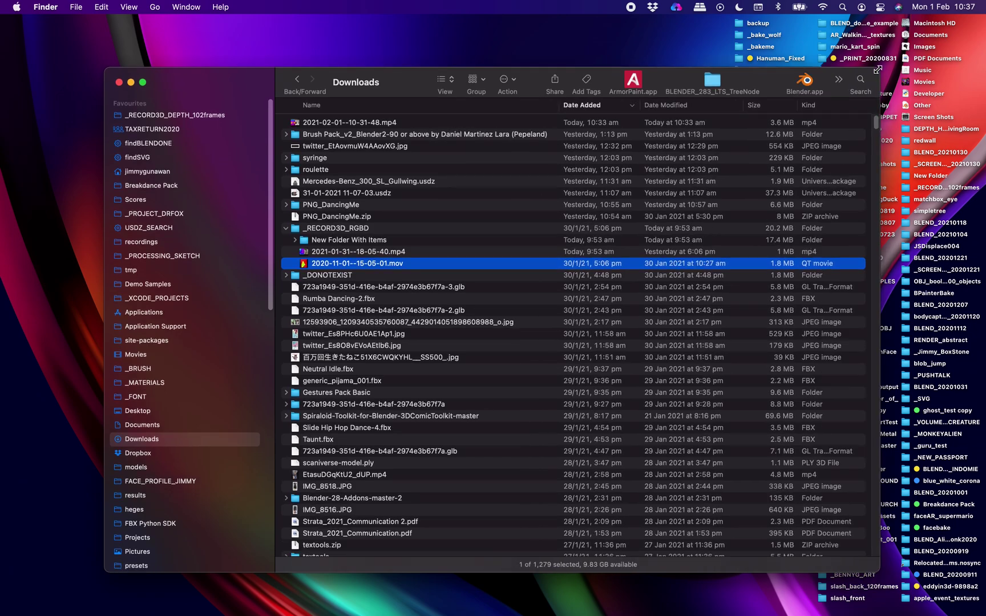
{"action": "left_click", "coordinate": [426, 252]}
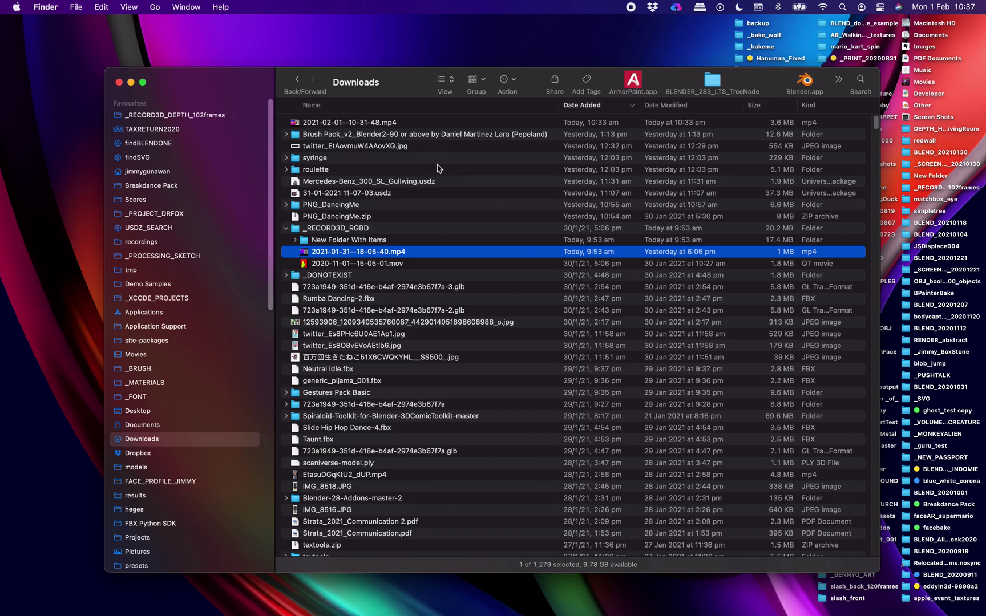
{"action": "left_click", "coordinate": [428, 122]}
{"action": "key", "text": "space"}
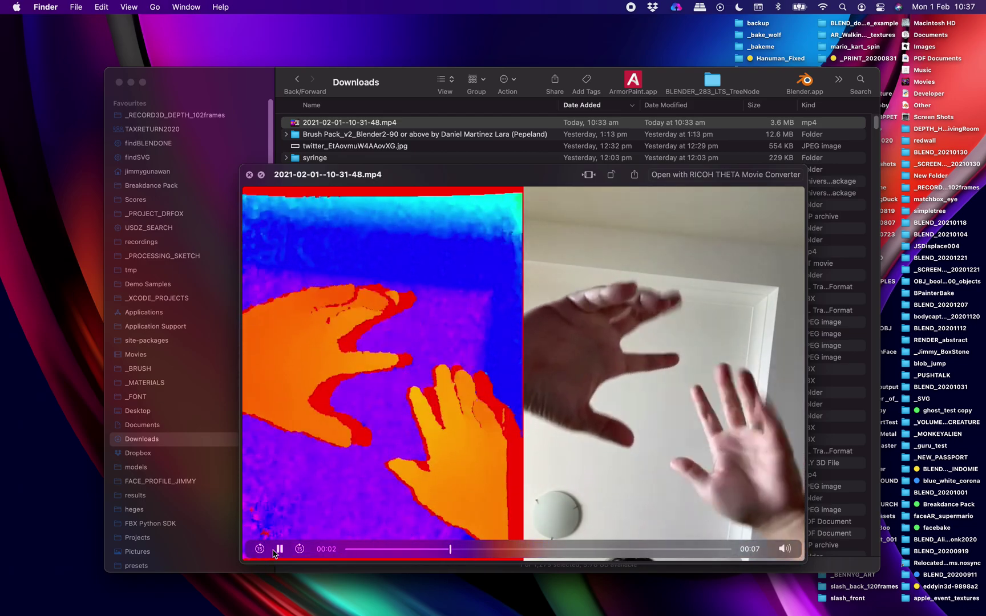
Pause the previewed hand video and scrub through its side-by-side depth and colour footage.
{"action": "left_click", "coordinate": [280, 549]}
{"action": "left_click_drag", "start_coordinate": [482, 554], "coordinate": [534, 533]}
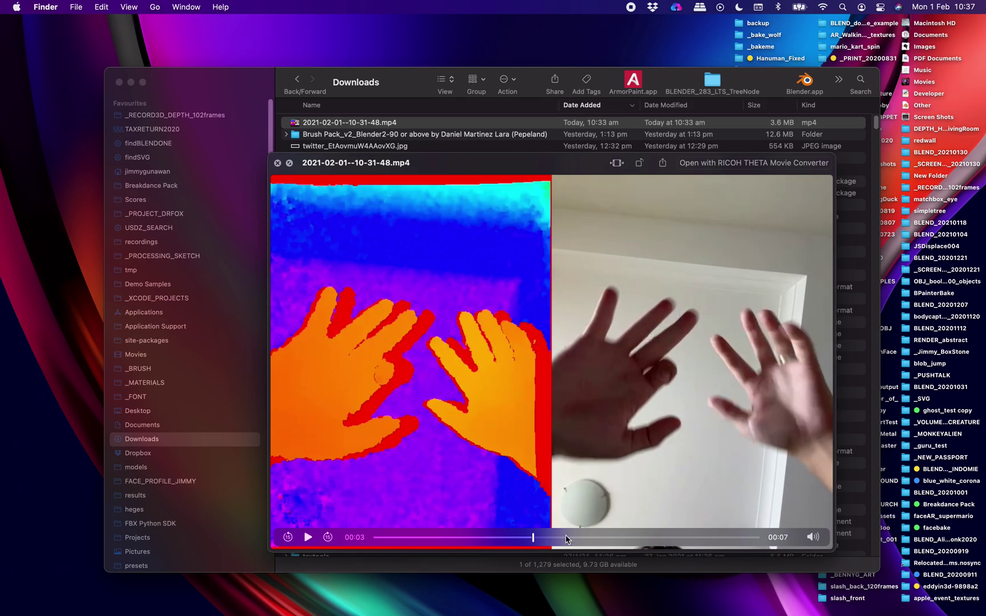
{"action": "mouse_move", "coordinate": [567, 539]}
{"action": "left_mouse_down"}
{"action": "mouse_move", "coordinate": [596, 534]}
{"action": "mouse_move", "coordinate": [557, 538]}
{"action": "mouse_move", "coordinate": [569, 539]}
{"action": "left_mouse_up"}
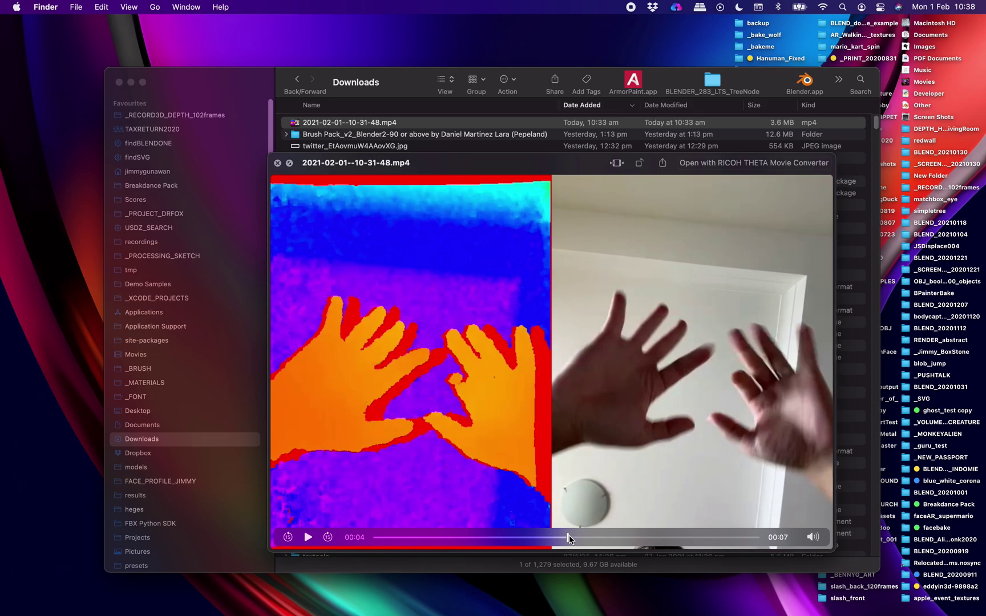
{"action": "left_click_drag", "start_coordinate": [570, 540], "coordinate": [546, 539]}
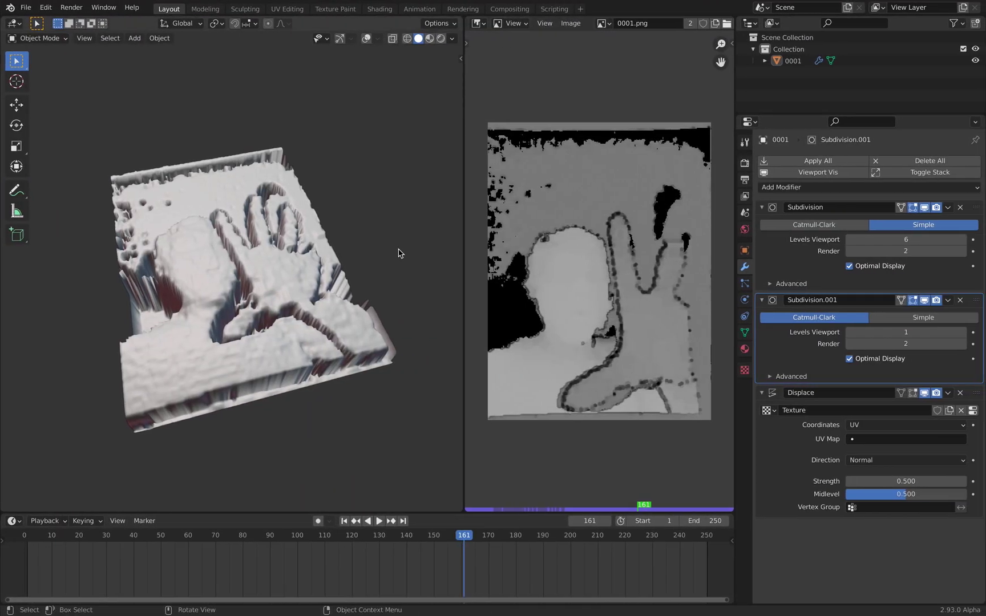
Switch to Blender, view the hand relief from the front, and show and dismiss the splash screen with recent files.
{"action": "middle_click_drag", "start_coordinate": [399, 253], "coordinate": [303, 221]}
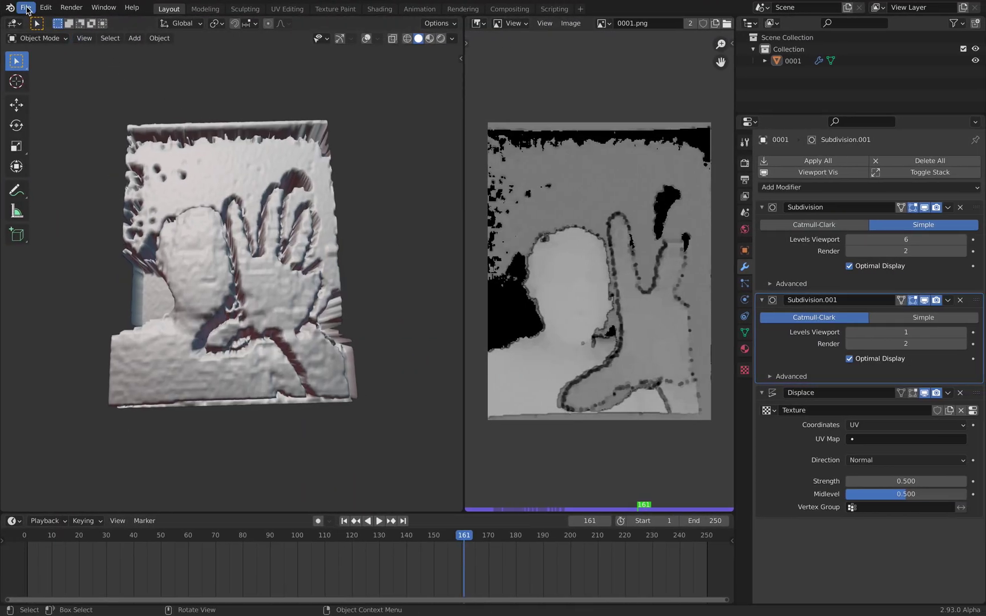
{"action": "left_click", "coordinate": [27, 8]}
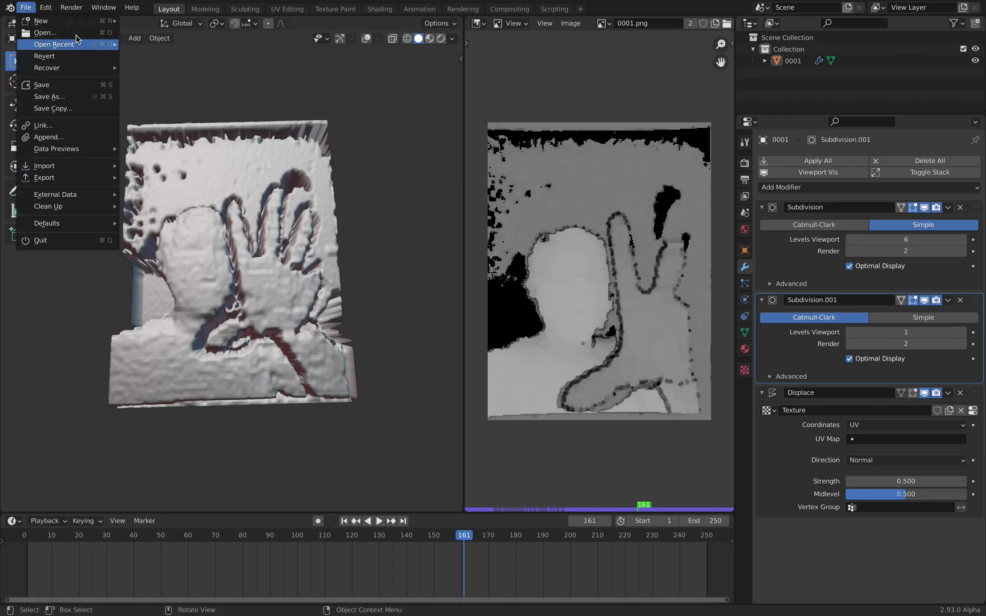
{"action": "left_click", "coordinate": [23, 20]}
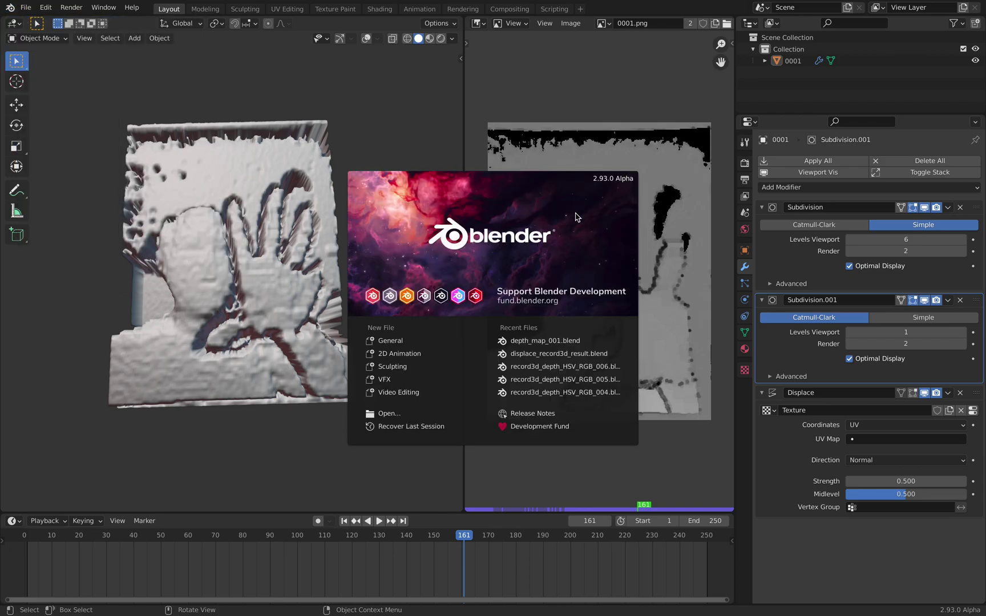
{"action": "left_click", "coordinate": [366, 123]}
{"action": "middle_click_drag", "start_coordinate": [366, 125], "coordinate": [373, 131]}
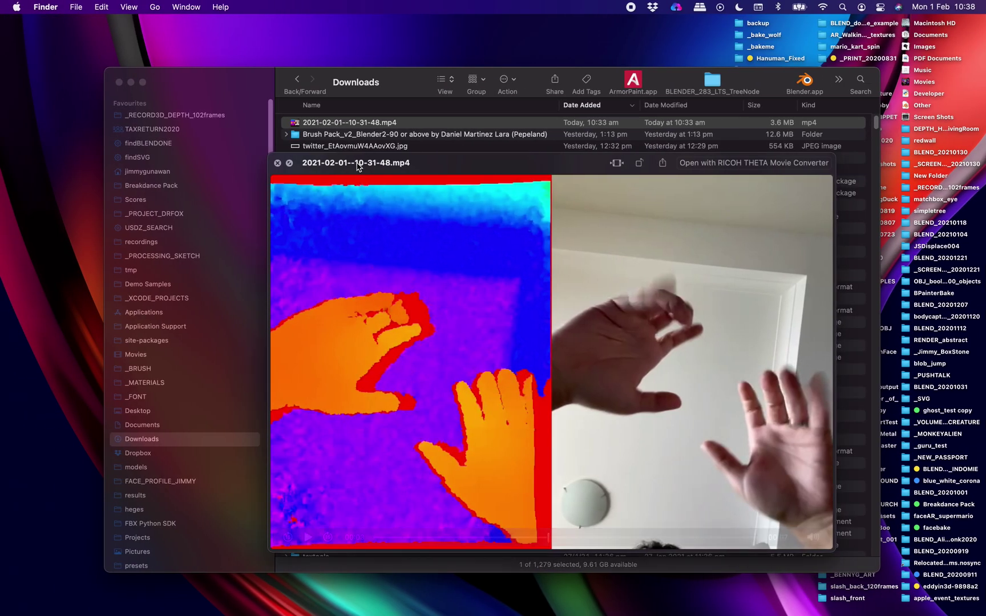
{"action": "left_click_drag", "start_coordinate": [454, 159], "coordinate": [417, 147]}
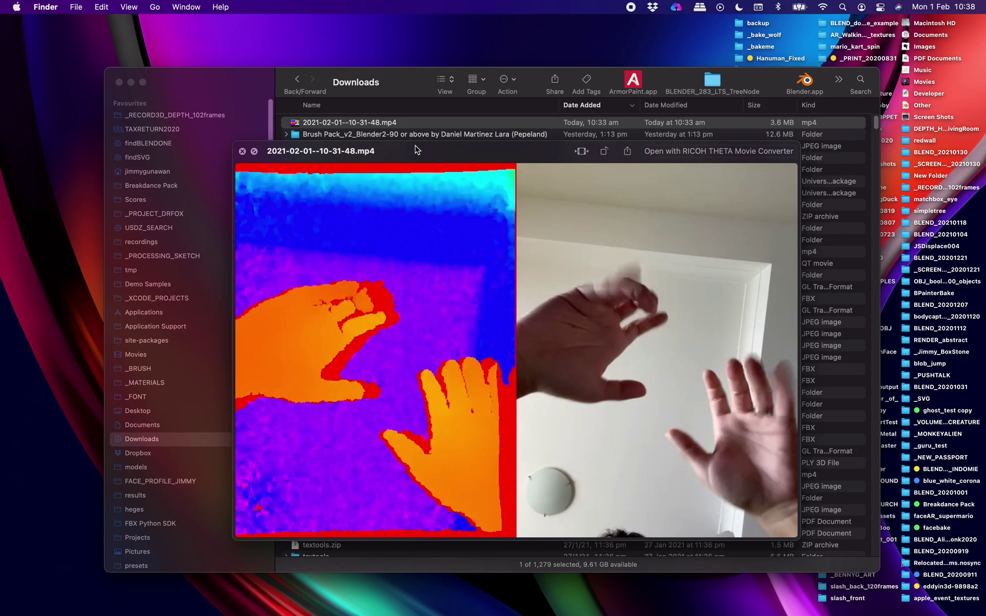
{"action": "left_click_drag", "start_coordinate": [480, 289], "coordinate": [476, 284]}
{"action": "left_click_drag", "start_coordinate": [410, 522], "coordinate": [514, 523]}
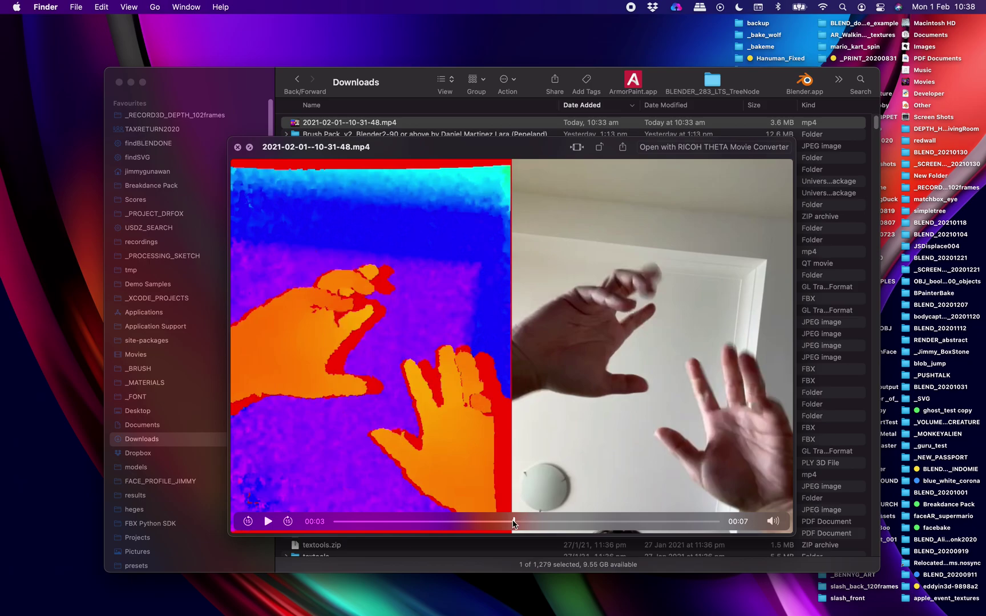
{"action": "left_click_drag", "start_coordinate": [513, 523], "coordinate": [543, 521]}
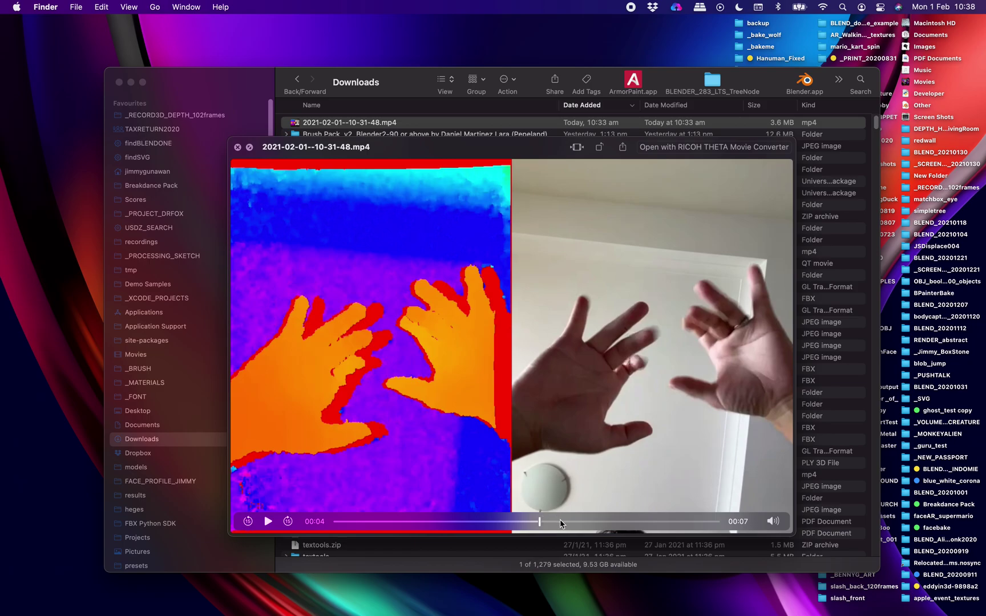
{"action": "mouse_move", "coordinate": [559, 521]}
{"action": "left_mouse_down"}
{"action": "mouse_move", "coordinate": [483, 522]}
{"action": "mouse_move", "coordinate": [528, 512]}
{"action": "mouse_move", "coordinate": [692, 512]}
{"action": "mouse_move", "coordinate": [565, 521]}
{"action": "left_mouse_up"}
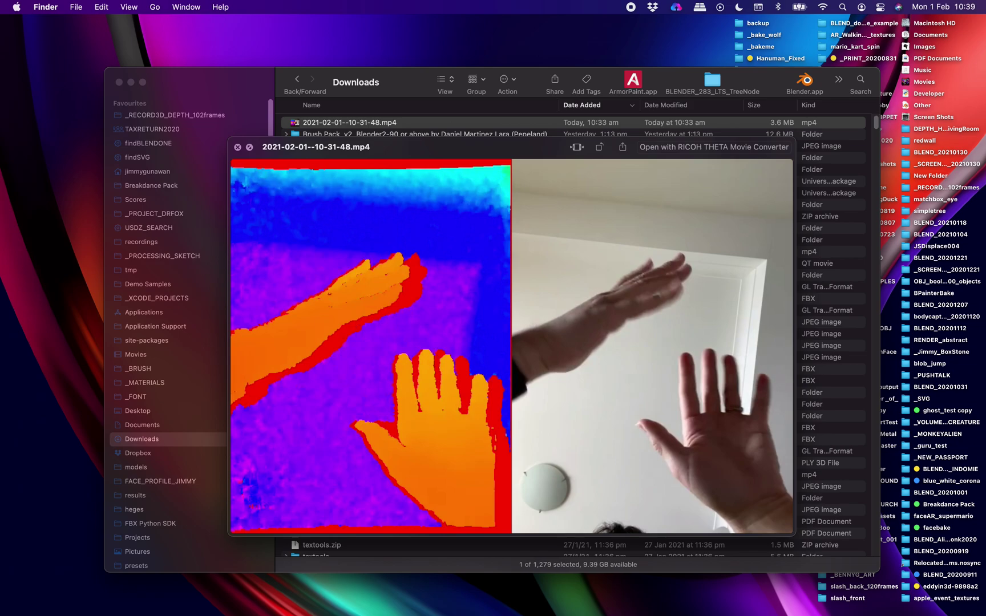
{"action": "mouse_move", "coordinate": [561, 290]}
{"action": "left_click_drag", "start_coordinate": [495, 521], "coordinate": [539, 505]}
{"action": "scroll", "coordinate": [546, 280], "scroll_direction": "right", "scroll_amount": 3}
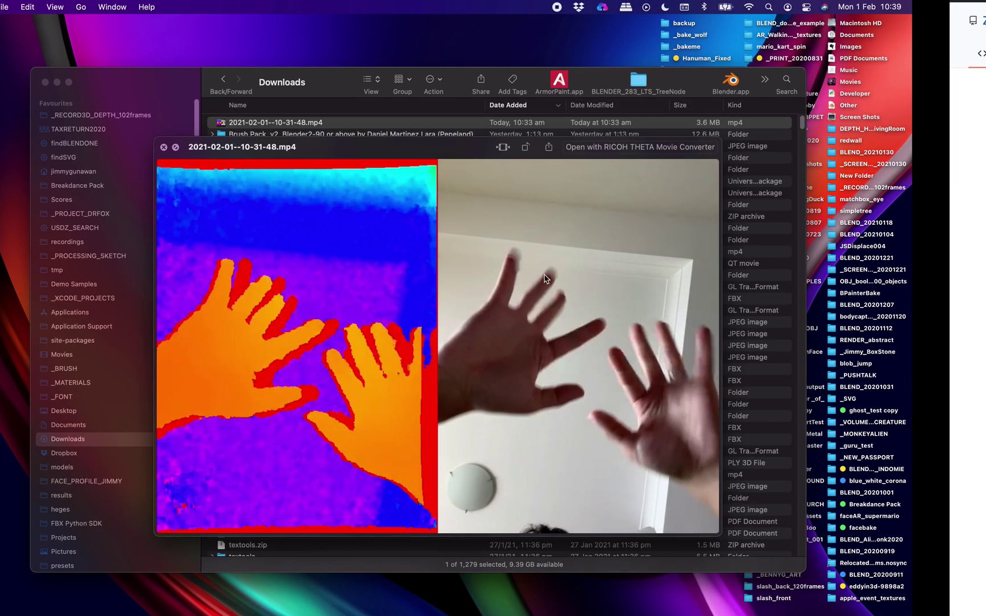
{"action": "left_click_drag", "start_coordinate": [456, 147], "coordinate": [420, 112]}
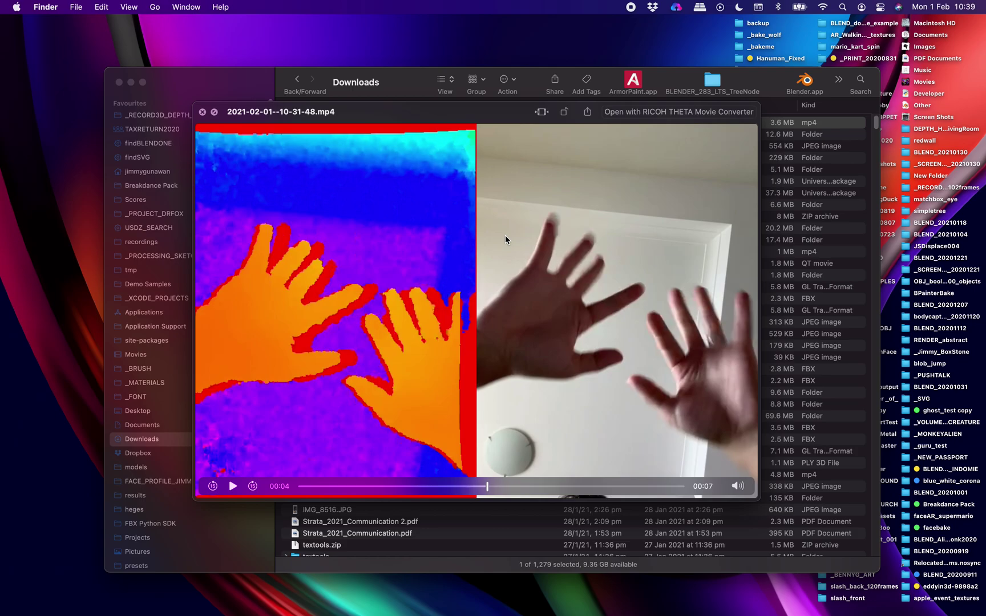
Switch to the FileToVox GitHub page in Safari and examine the README's command list, heightmap examples and sample renders.
{"action": "key", "text": "ctrl+Right"}
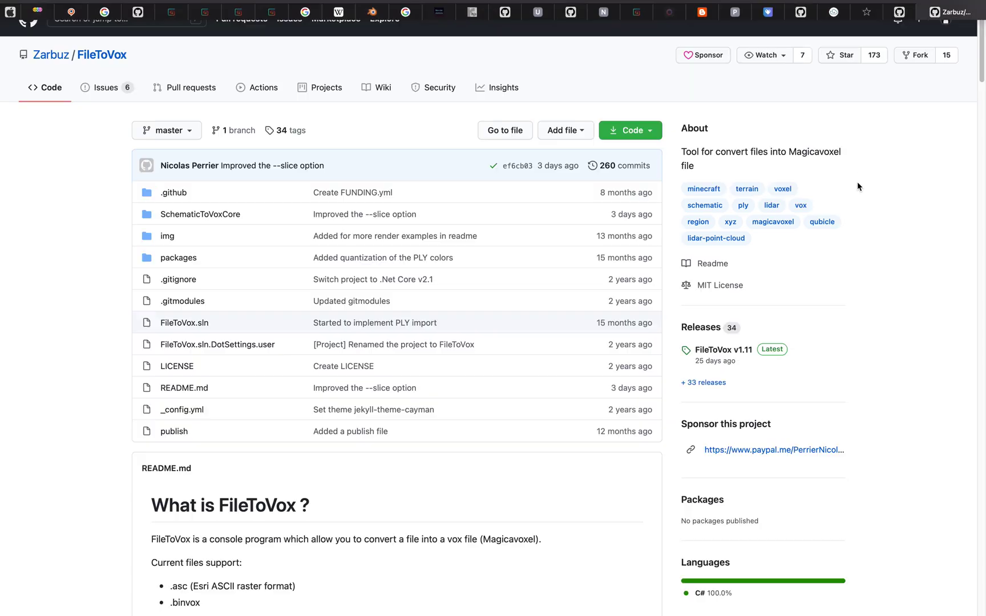
{"action": "scroll", "coordinate": [858, 186], "scroll_direction": "down", "scroll_amount": 15}
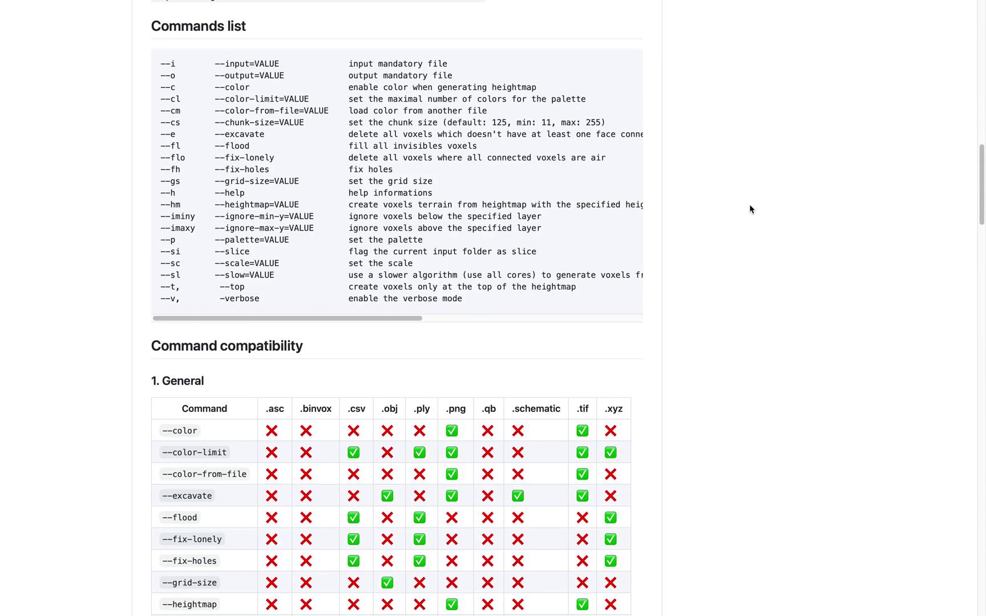
{"action": "scroll", "coordinate": [750, 208], "scroll_direction": "up", "scroll_amount": 15}
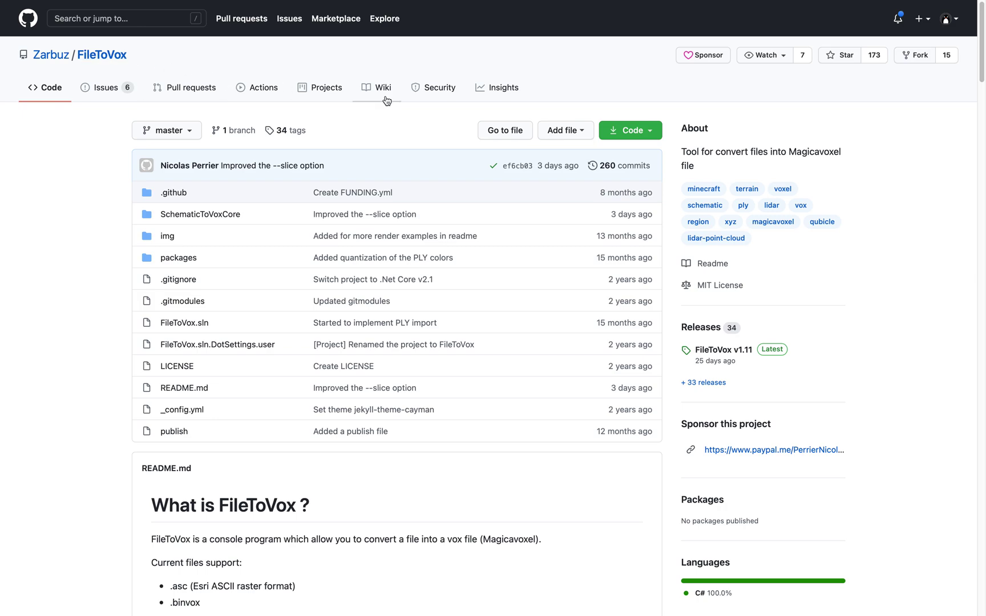
{"action": "mouse_move", "coordinate": [785, 3]}
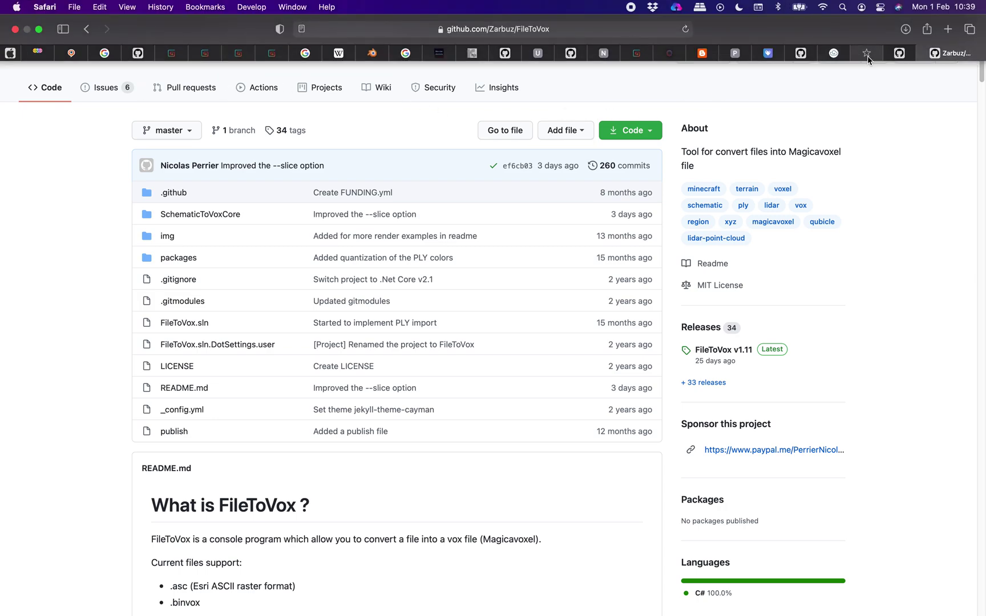
{"action": "scroll", "coordinate": [847, 296], "scroll_direction": "down", "scroll_amount": 20}
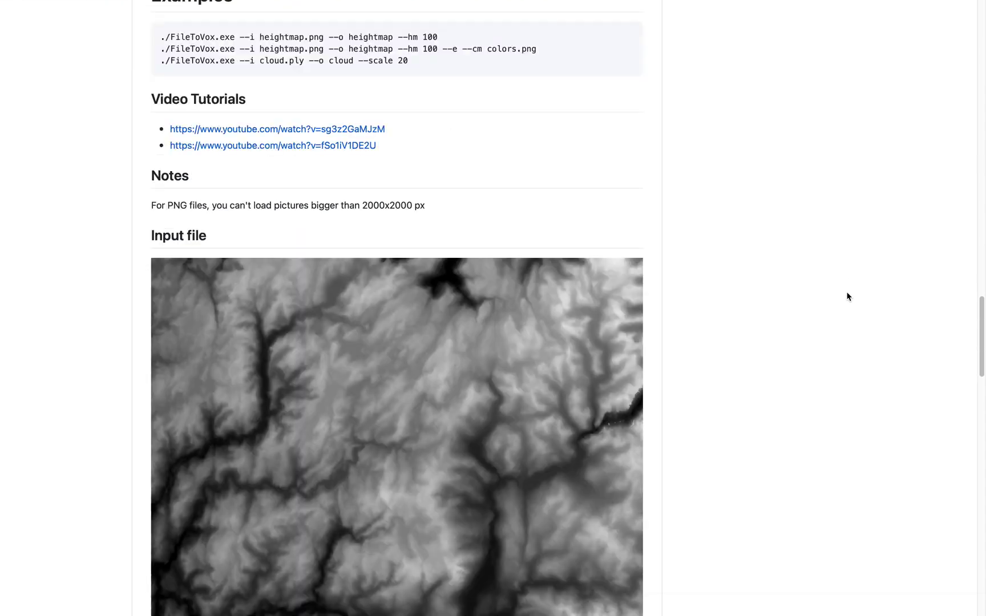
{"action": "scroll", "coordinate": [853, 298], "scroll_direction": "down", "scroll_amount": 20}
{"action": "scroll", "coordinate": [410, 288], "scroll_direction": "down", "scroll_amount": 15}
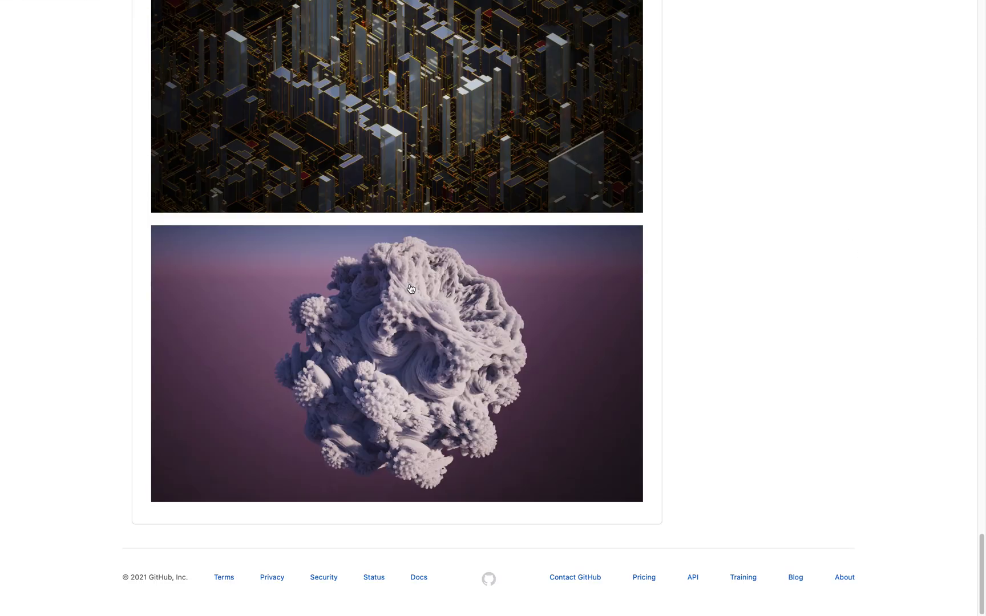
{"action": "scroll", "coordinate": [411, 288], "scroll_direction": "up", "scroll_amount": 20}
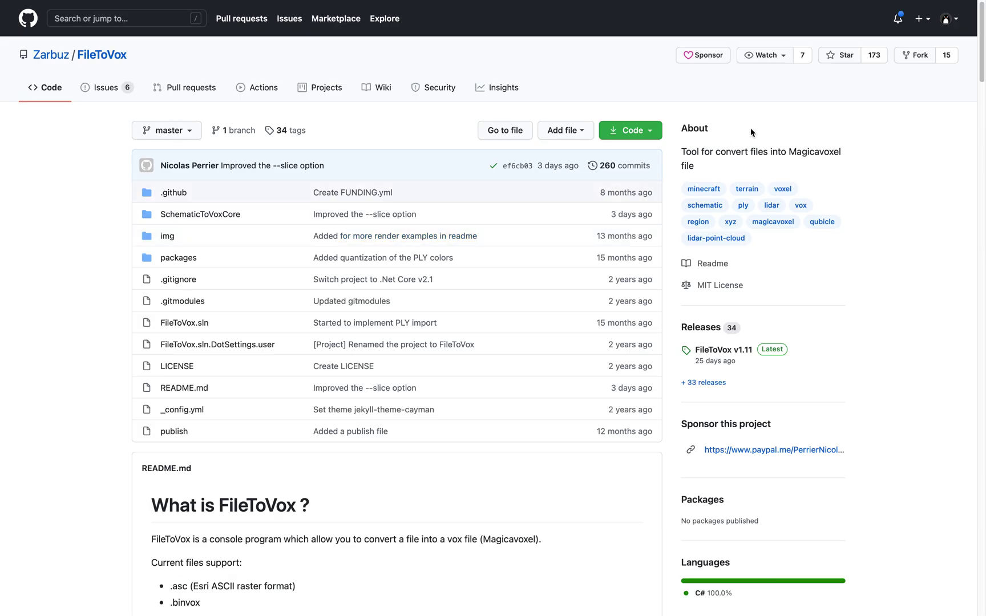